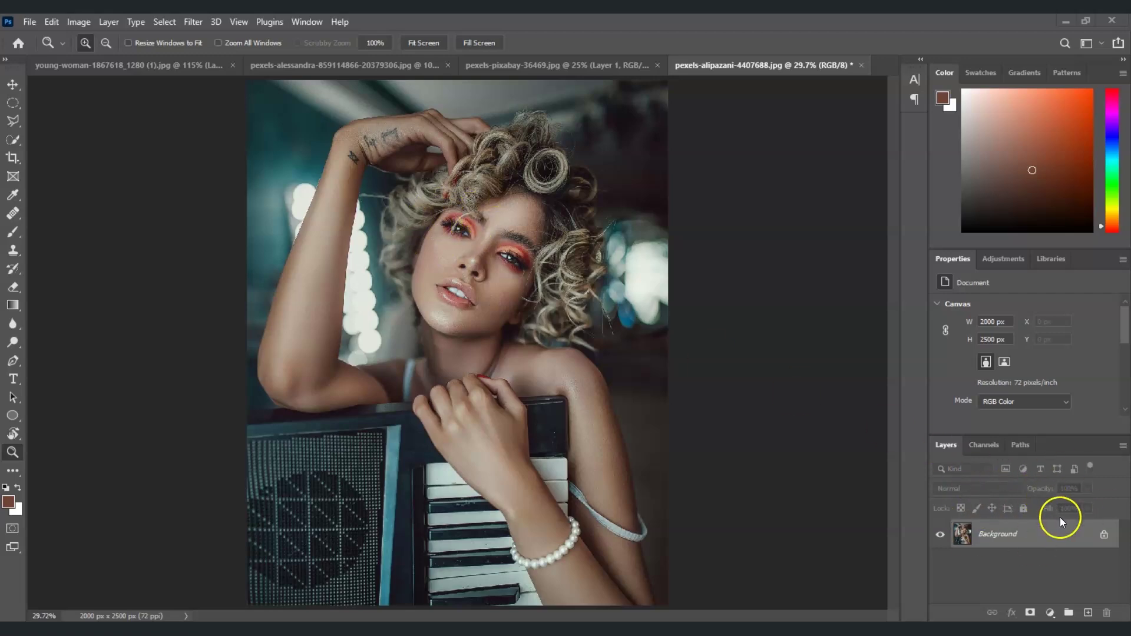
Step: Add an empty Layer 1 and set the Brush to 30% flow and 100% opacity
left_click(1088, 617)
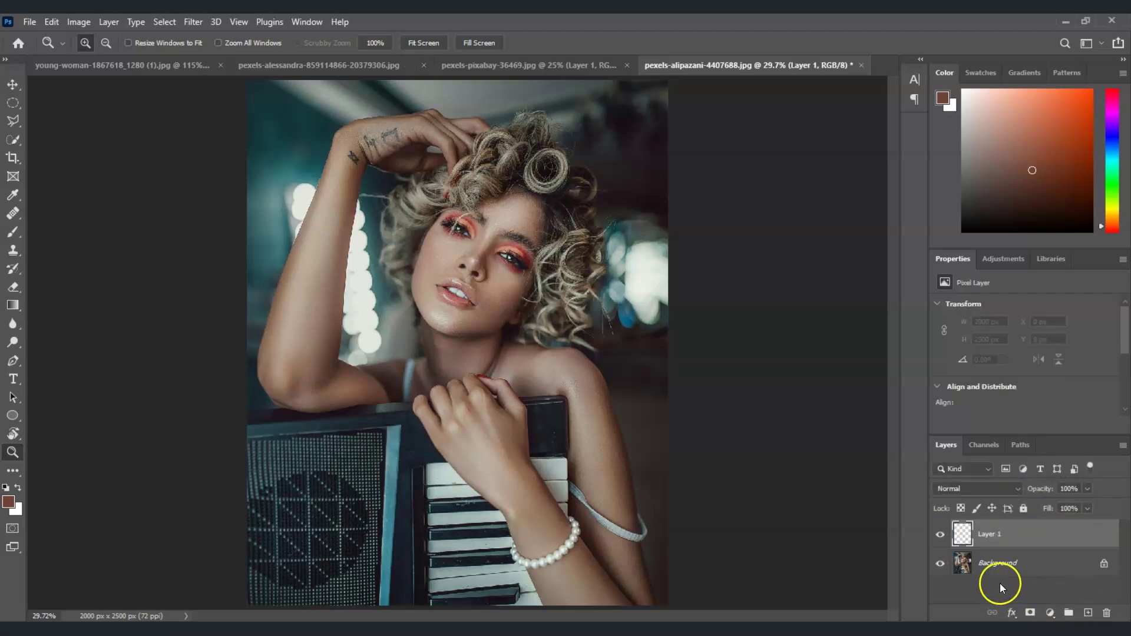
left_click(1023, 542)
left_click(15, 233)
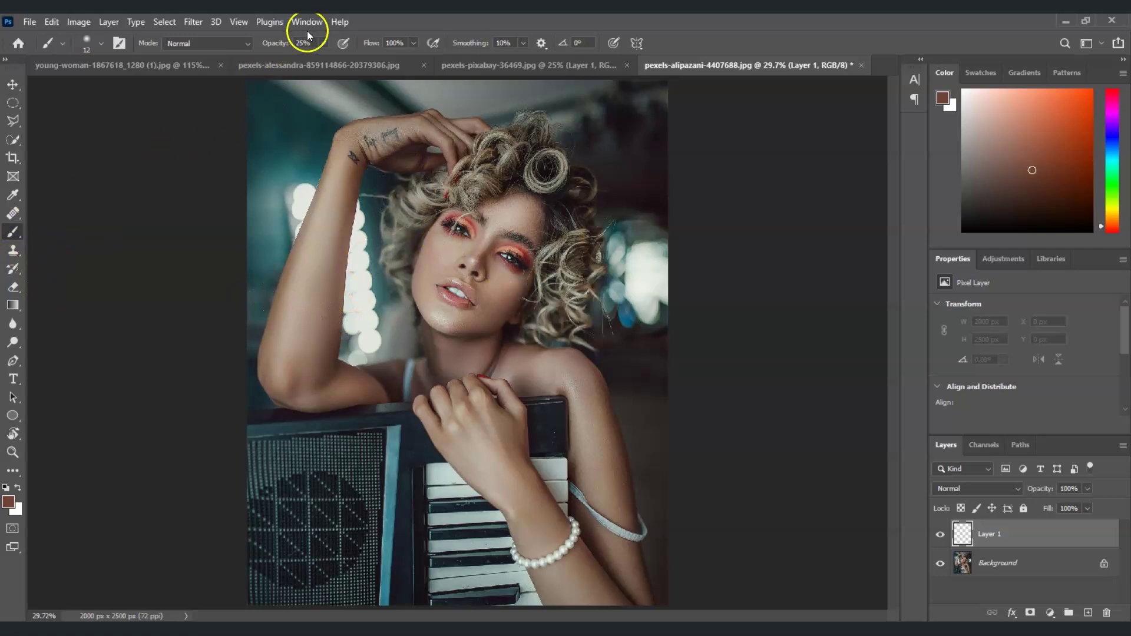
left_click(397, 43)
type("30")
left_click(313, 41)
type("100")
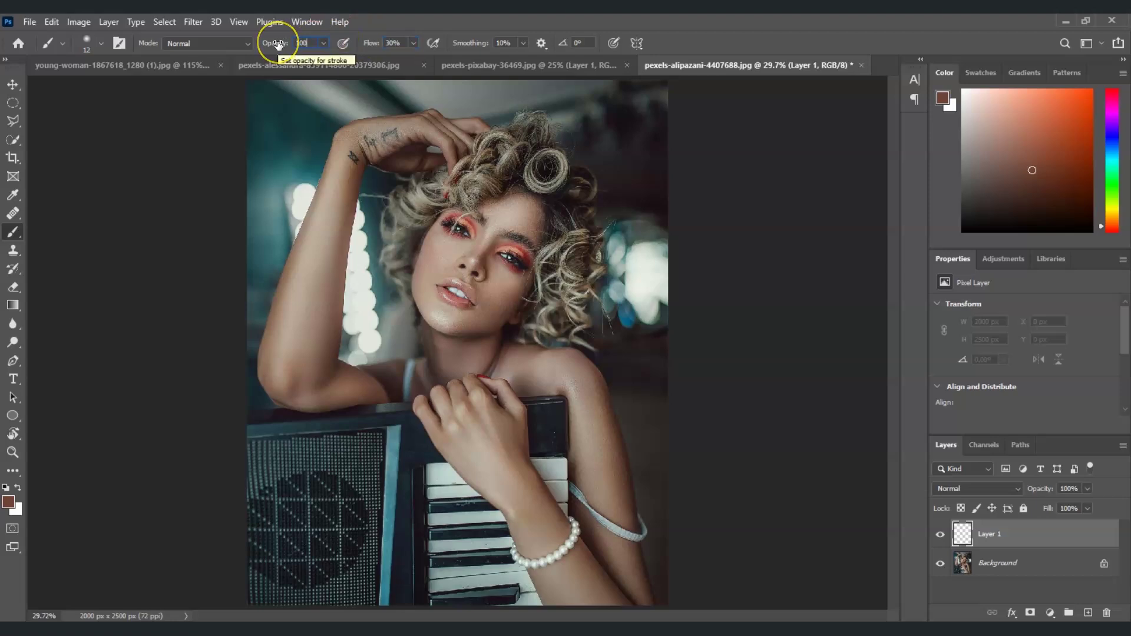
left_click(370, 33)
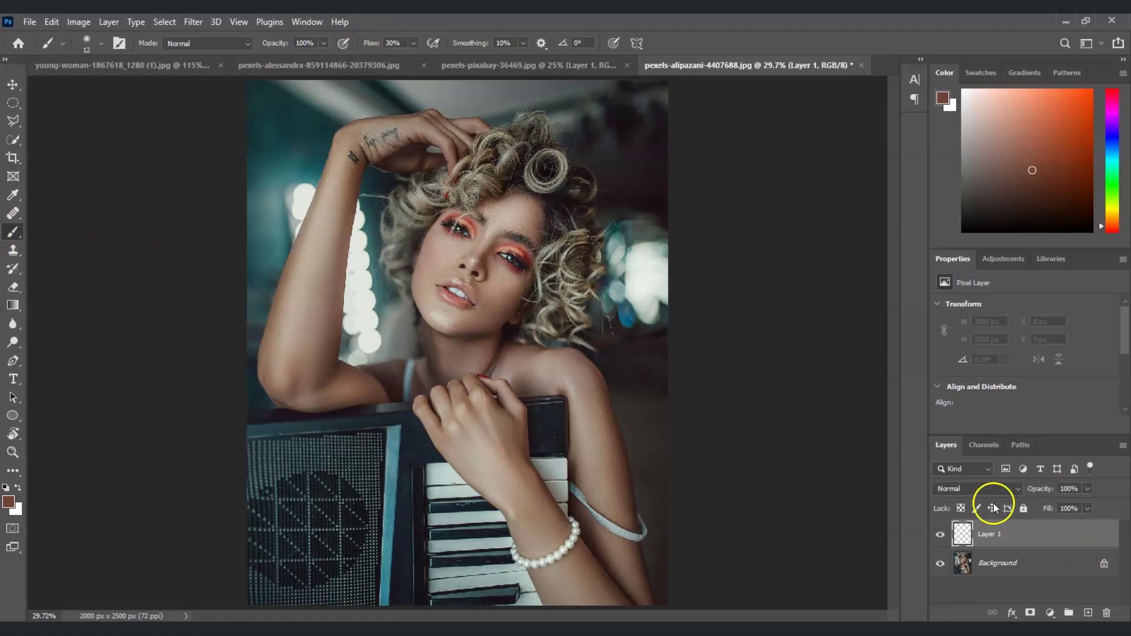
Step: Set the empty layer's blend mode to Color
left_click(1036, 539)
left_click(1007, 488)
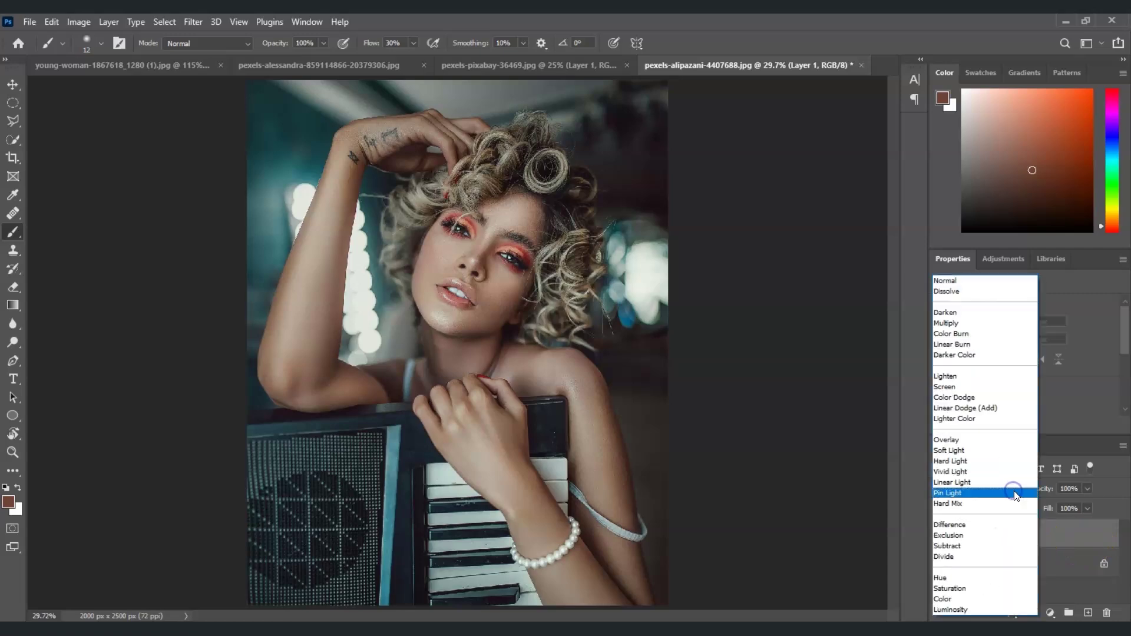
left_click(1001, 597)
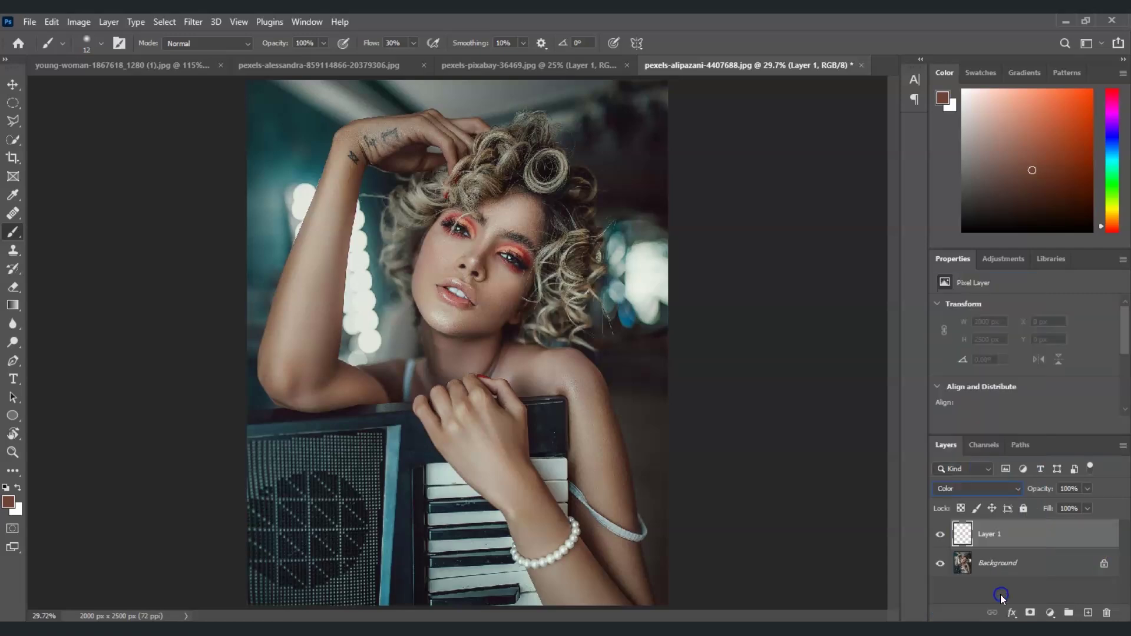
Step: Rename Layer 1 to 'Color removal' and keep it selected
double_click(984, 534)
type("Color removal")
left_click(1010, 560)
left_click(1011, 531)
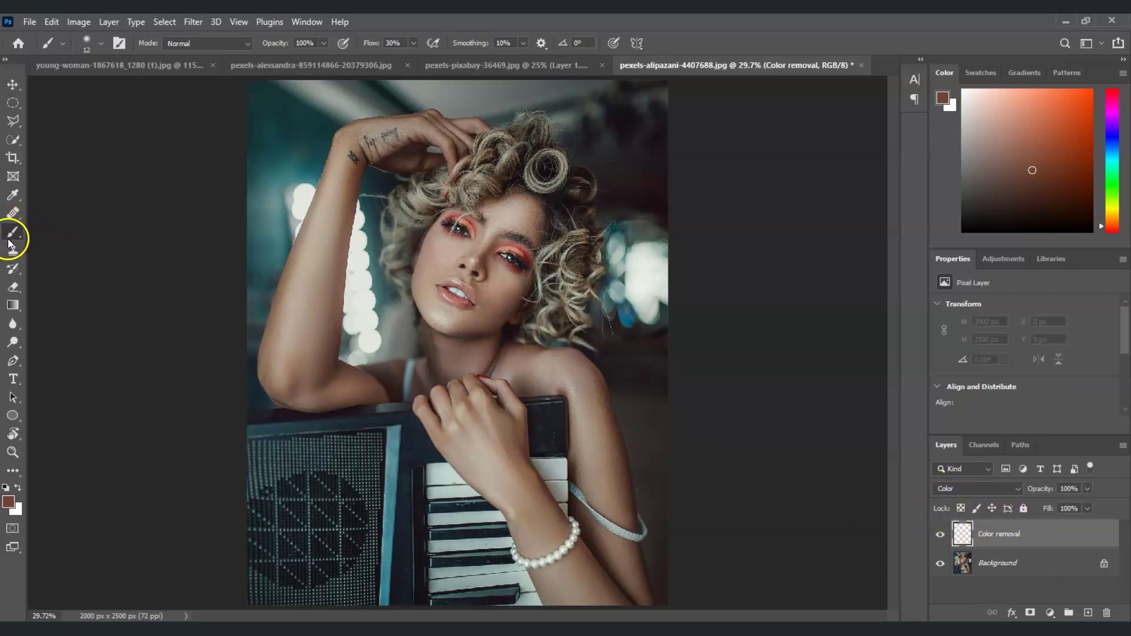
Step: Fit the photo to the screen, zoom in on the eyes, then return to 100% with the Brush
left_click(12, 452)
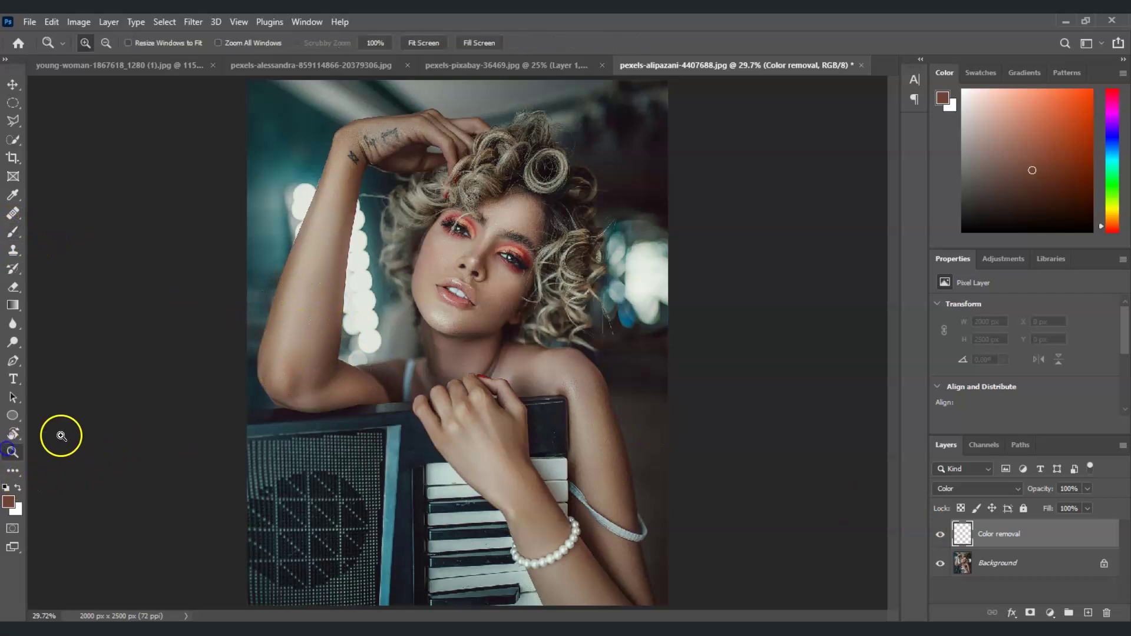
left_click(464, 41)
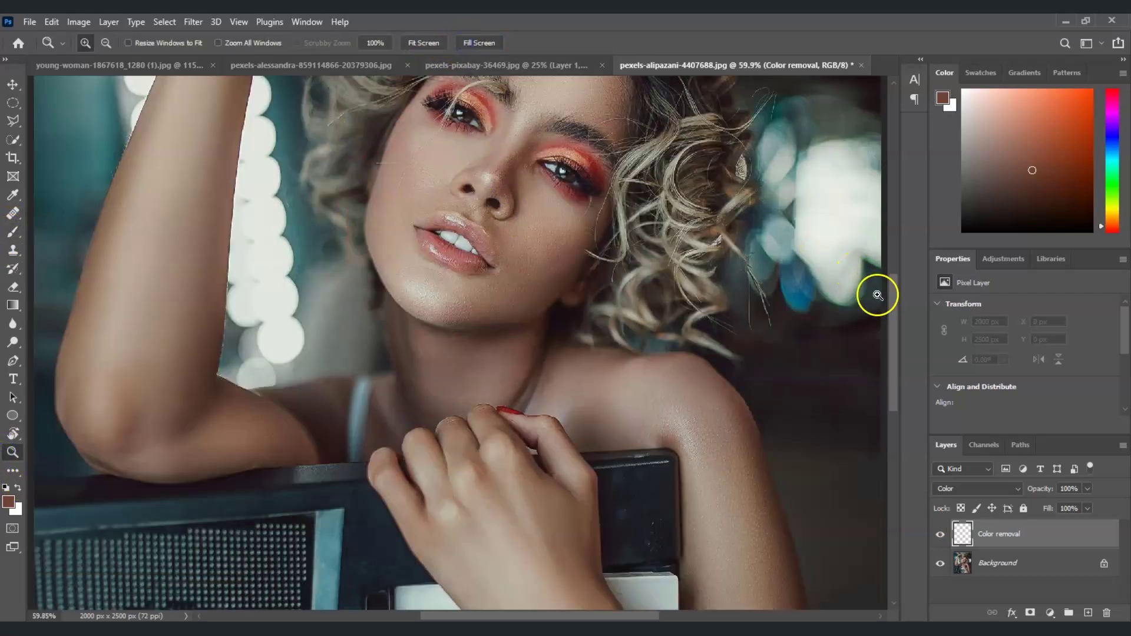
scroll(603, 315, "up", 3)
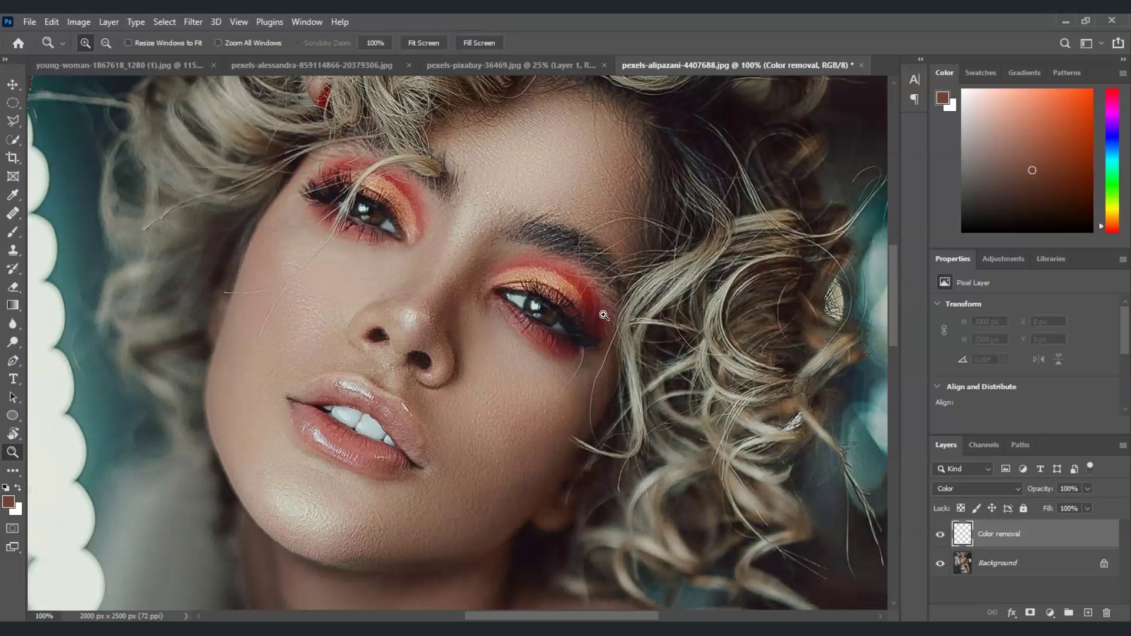
left_click(603, 315)
left_click(105, 42)
left_click(707, 397)
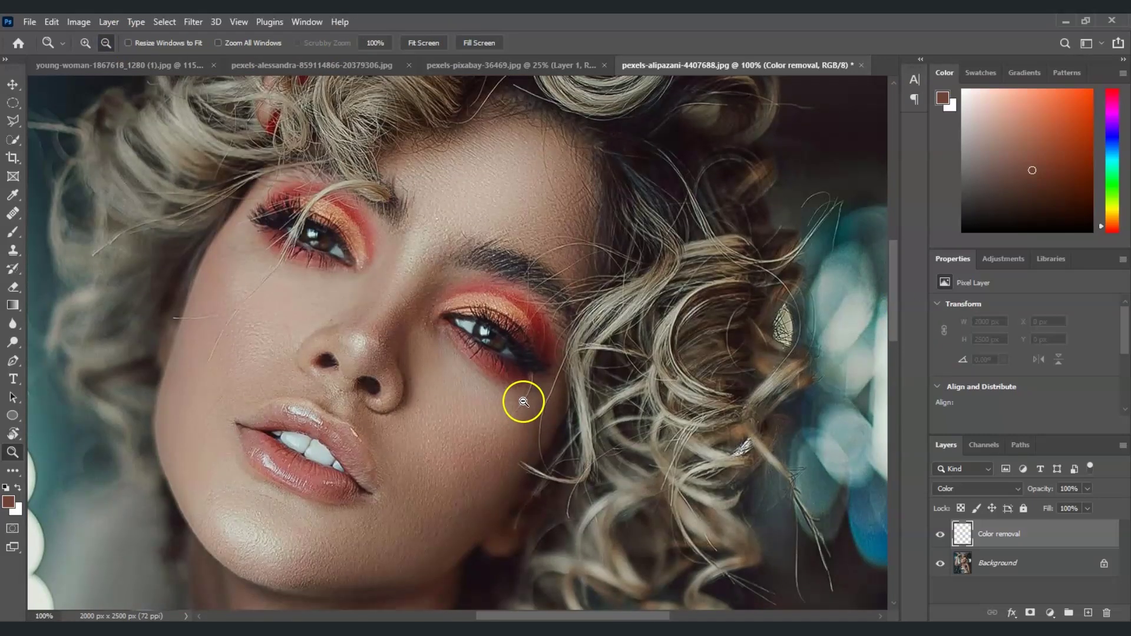
key("b")
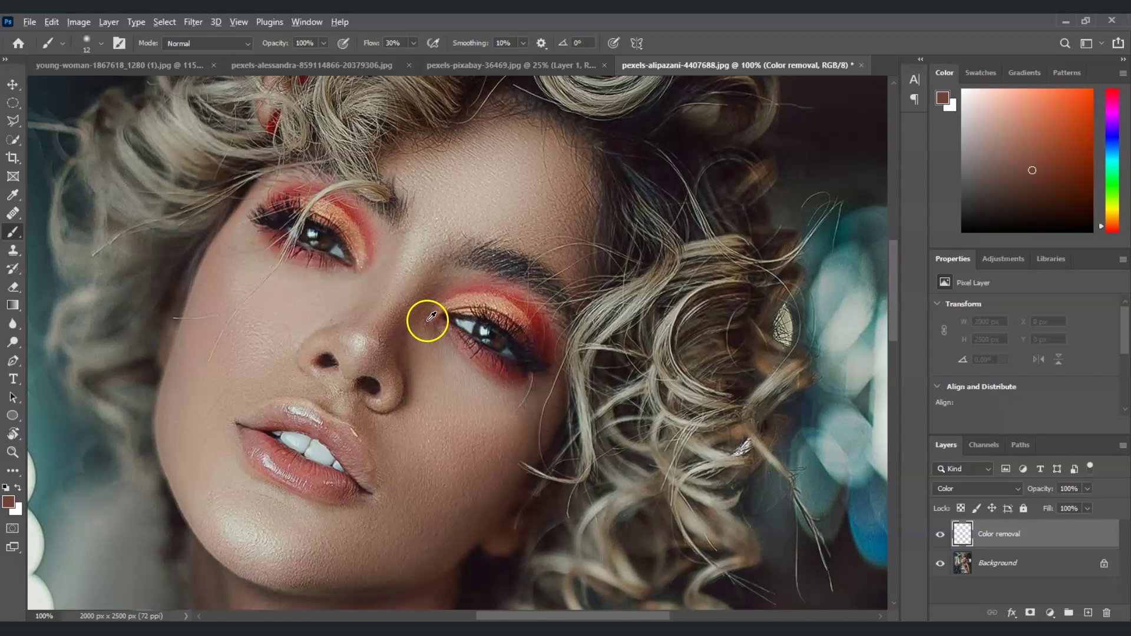
Step: Sample pale under-eye skin and paint it under the right eye and inner lid
left_click(452, 348, "alt")
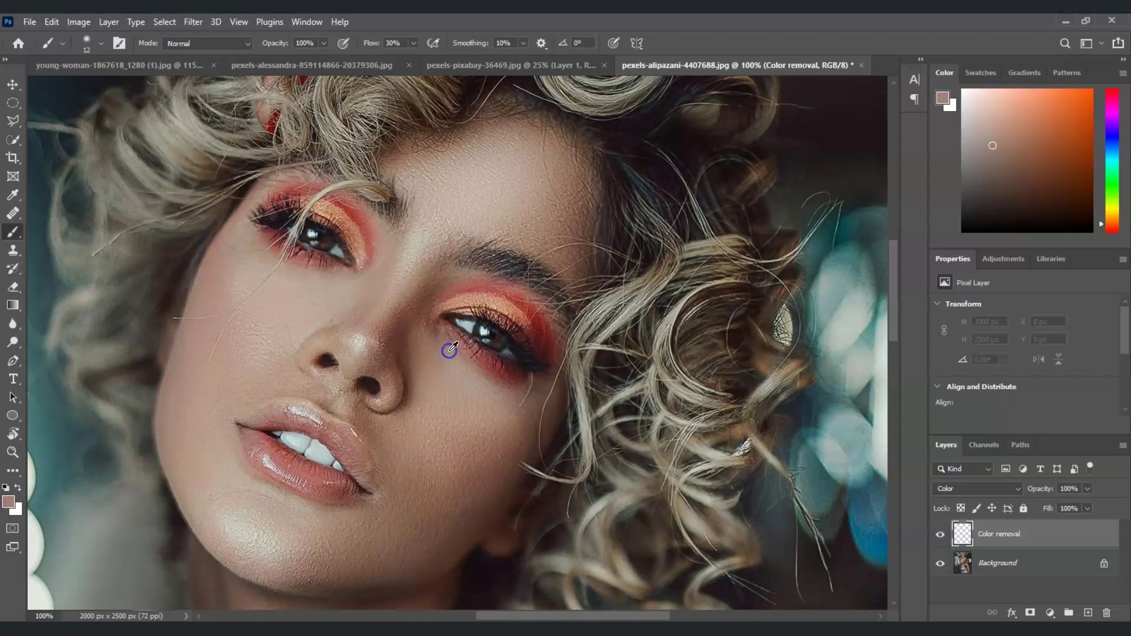
mouse_move(455, 366)
left_mouse_down()
mouse_move(444, 297)
mouse_move(484, 293)
mouse_move(421, 292)
left_mouse_up()
left_click_drag(427, 292, 448, 284)
left_click_drag(447, 284, 442, 351)
left_click(439, 319)
Step: Neutralise the orange on the right upper lid and the red along the lower lid
mouse_move(466, 294)
left_mouse_down()
mouse_move(524, 303)
mouse_move(554, 343)
mouse_move(540, 347)
mouse_move(454, 287)
left_mouse_up()
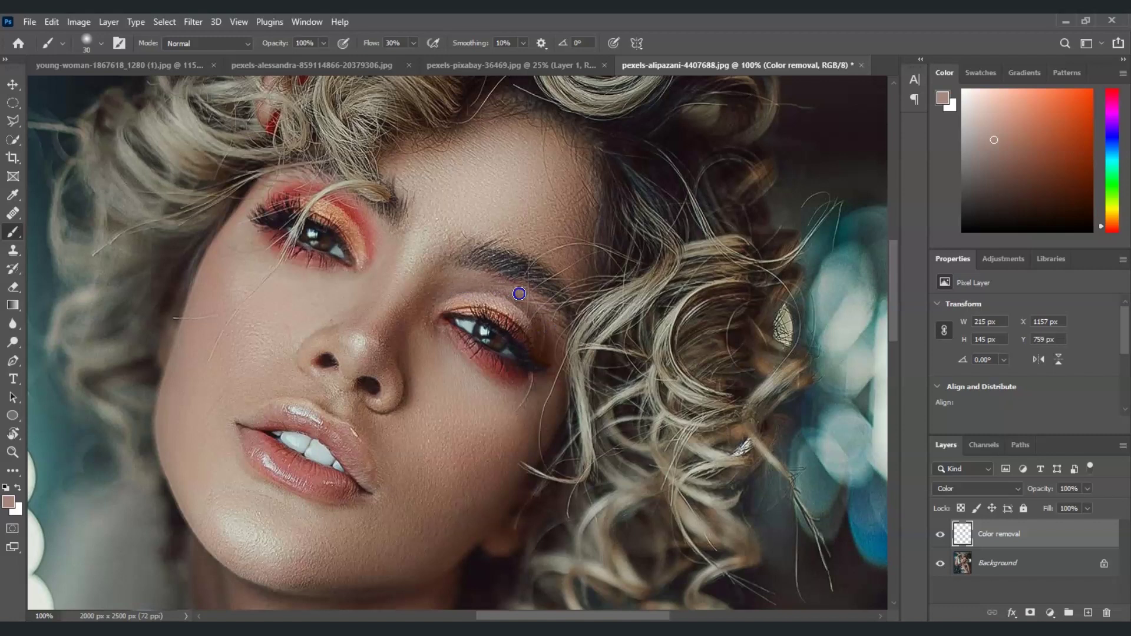
left_click_drag(484, 283, 452, 287)
left_click_drag(499, 374, 538, 379)
left_click_drag(496, 295, 496, 311)
Step: Sample skin near the left eye and paint out the red tint on its upper eyelid
left_click(360, 291, "alt")
left_click(330, 284, "alt")
mouse_move(328, 286)
left_mouse_down()
mouse_move(368, 265)
mouse_move(340, 210)
left_mouse_up()
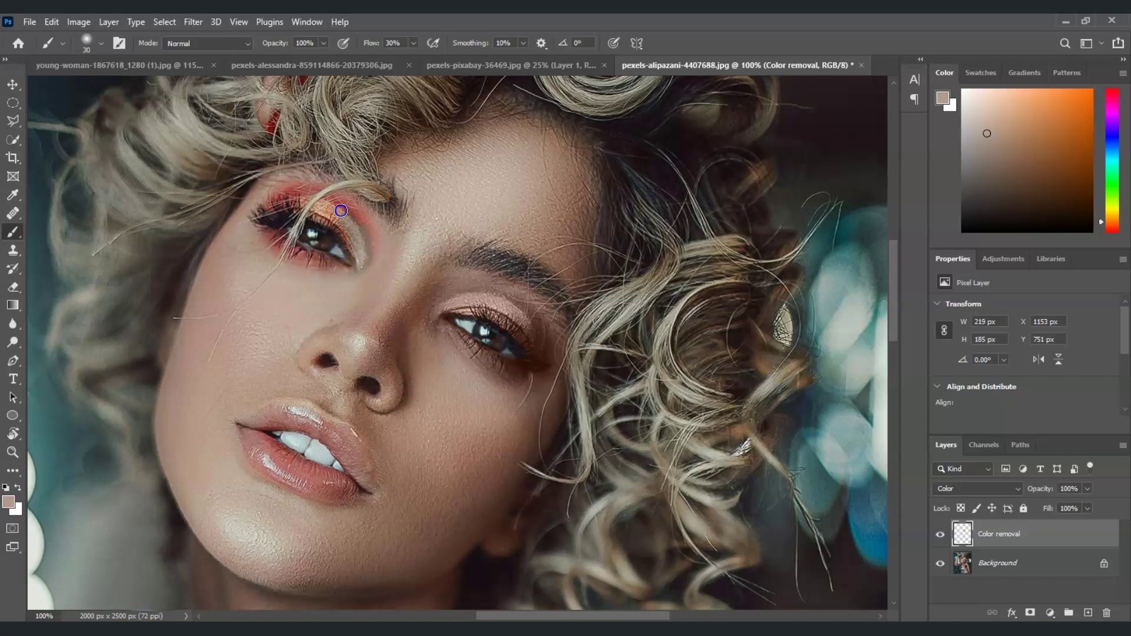
left_click_drag(340, 210, 330, 189)
left_click(367, 255, "alt")
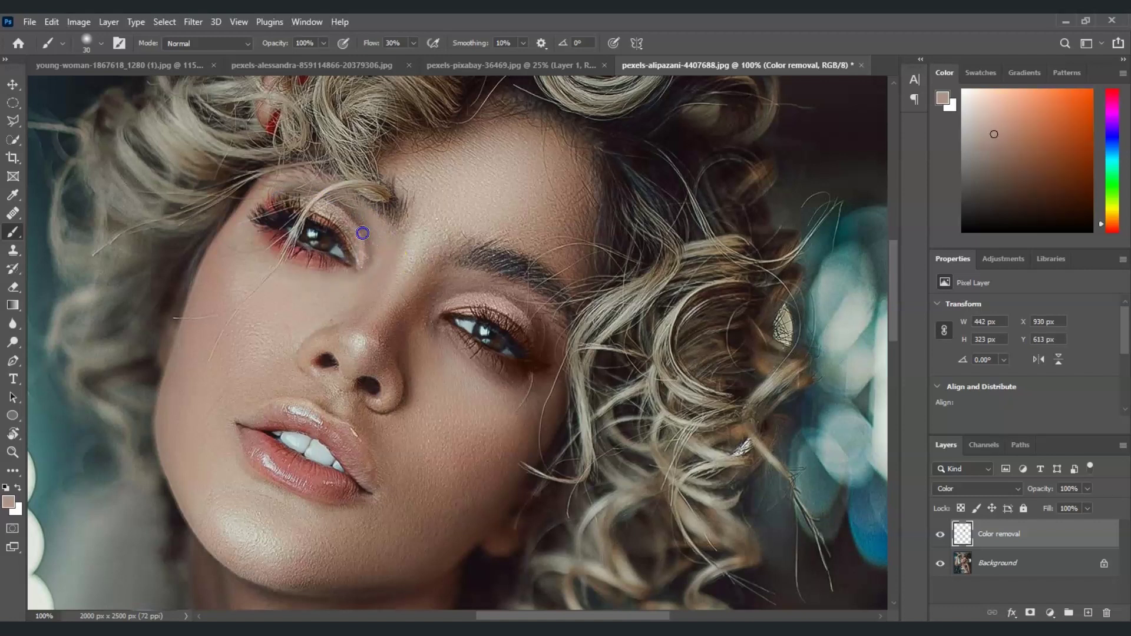
Step: Resample cheek skin and paint out the red under the eye and at the outer corner
left_click(383, 283, "alt")
mouse_move(299, 259)
left_mouse_down()
mouse_move(265, 237)
mouse_move(300, 234)
left_mouse_up()
left_click(408, 288, "alt")
left_click_drag(545, 364, 545, 368)
left_click_drag(480, 384, 549, 350)
left_click(544, 364)
Step: Duplicate the Background layer into an active Background copy
left_click(989, 563)
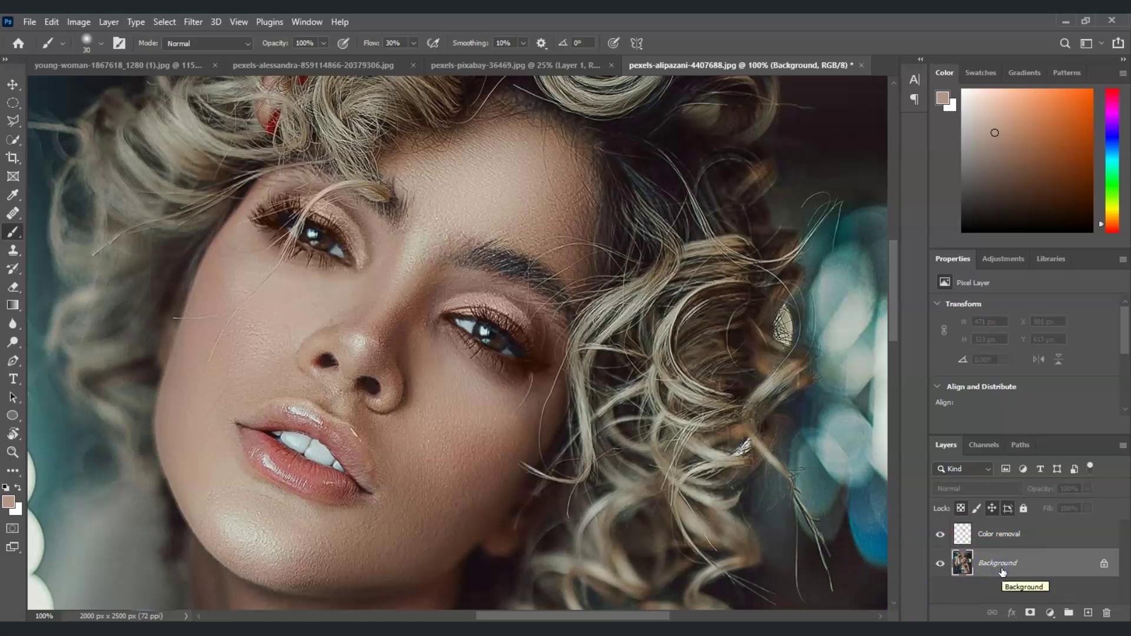
key("ctrl+j")
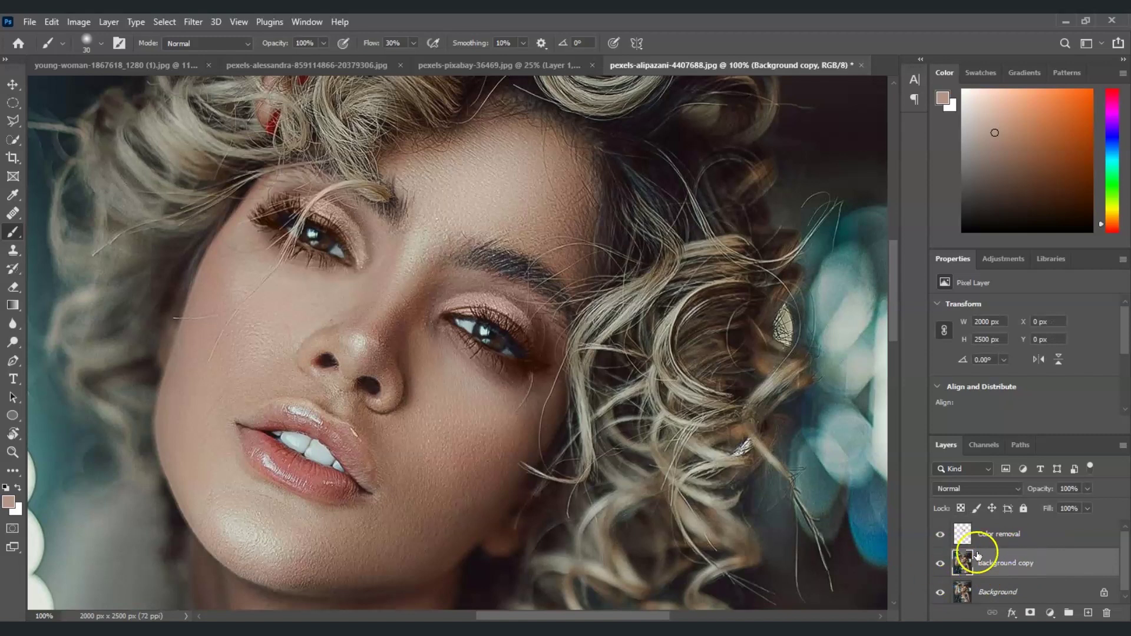
left_click(1009, 564)
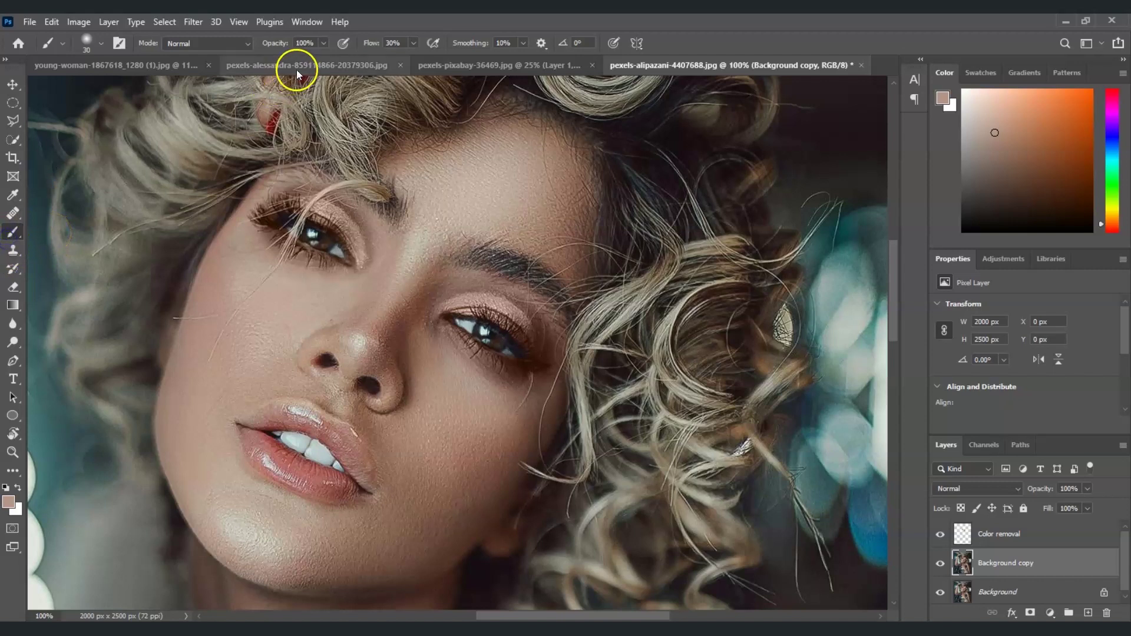
Step: Set the brush to 25% opacity and 100% flow with a Soft Round tip
left_click(278, 43)
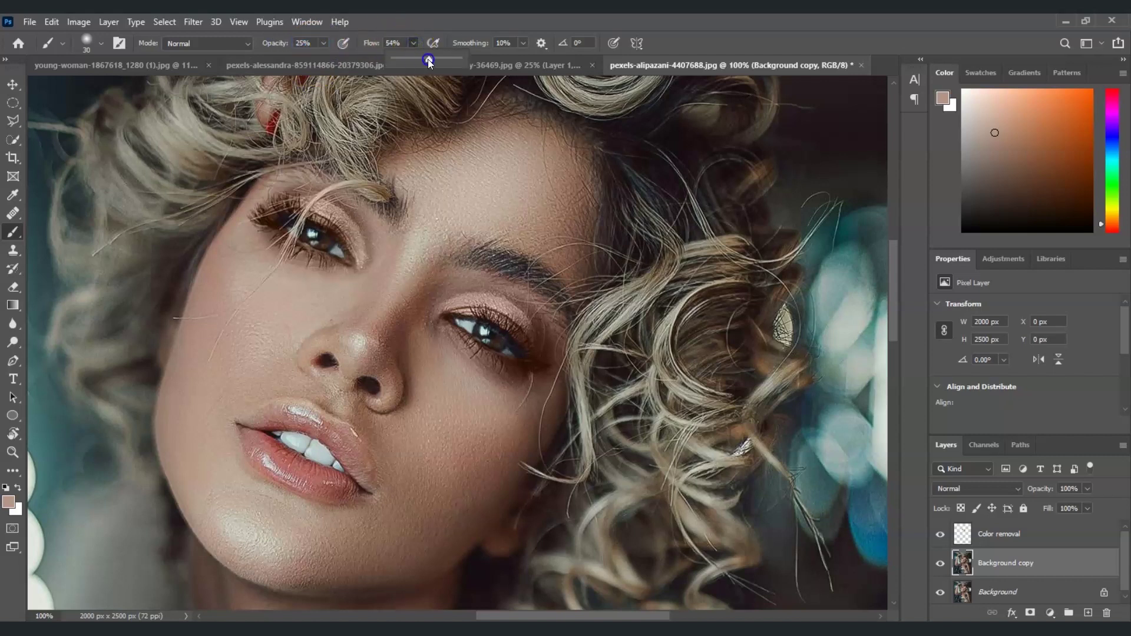
left_click_drag(410, 59, 460, 59)
left_click(103, 45)
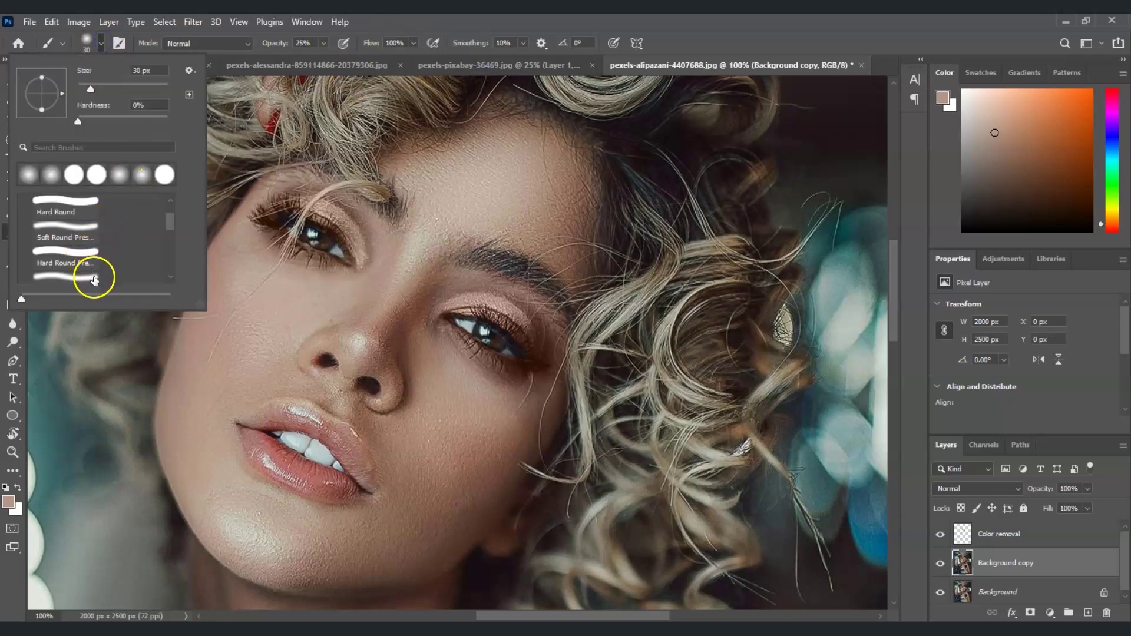
left_click(95, 280)
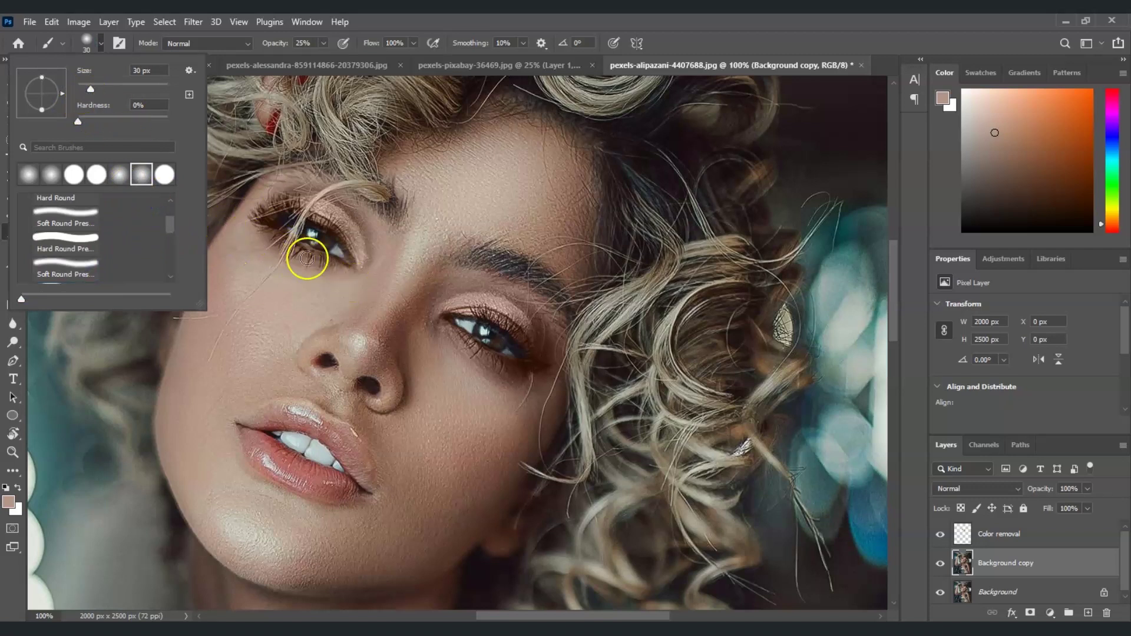
left_click(226, 133)
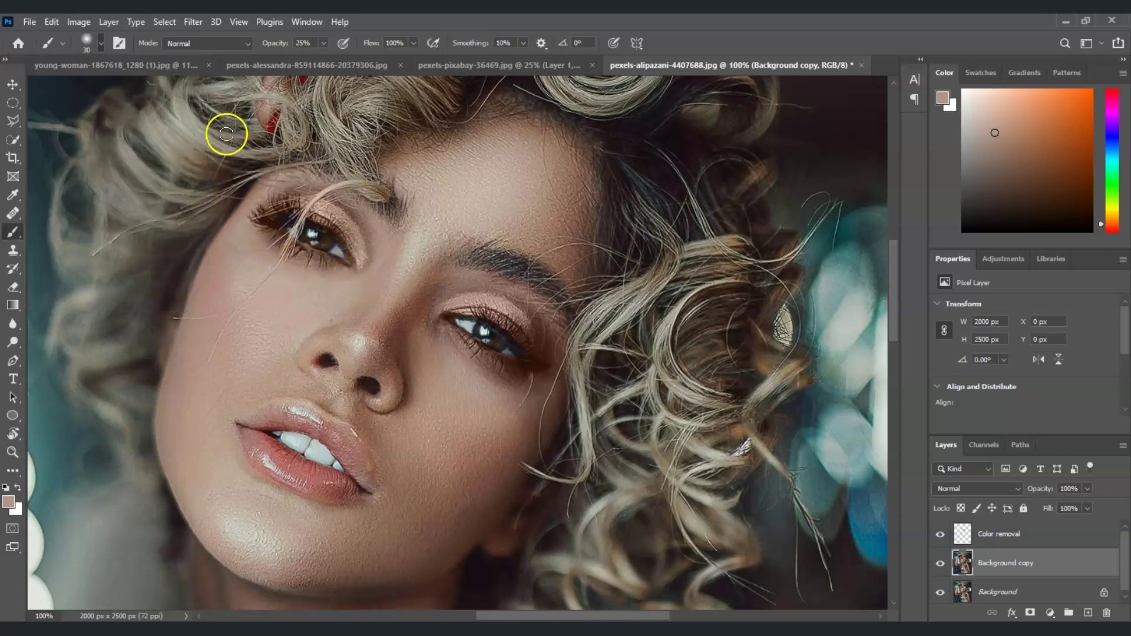
left_click(14, 451)
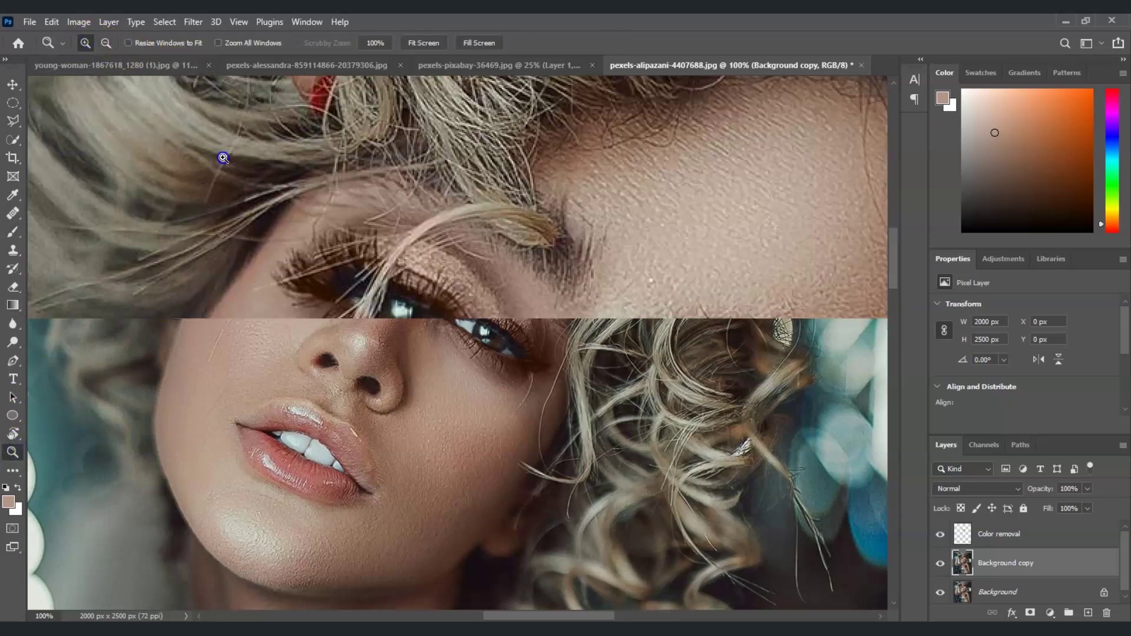
Step: Zoom in on the upper-left eye and soften the cheek skin tone with the brush
left_click(391, 308)
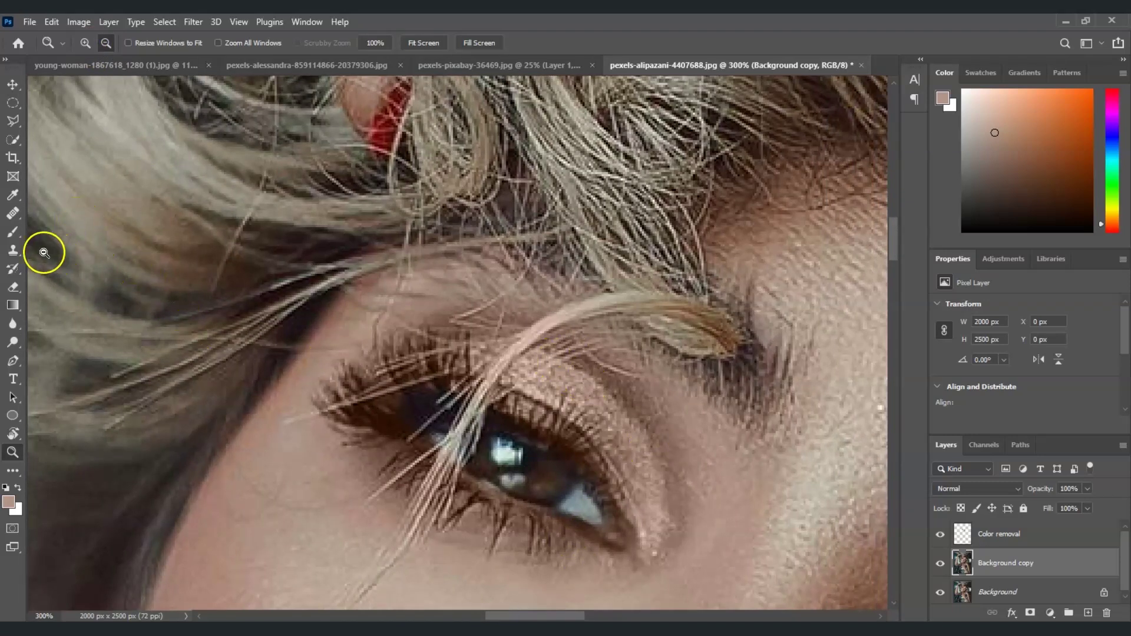
key("b")
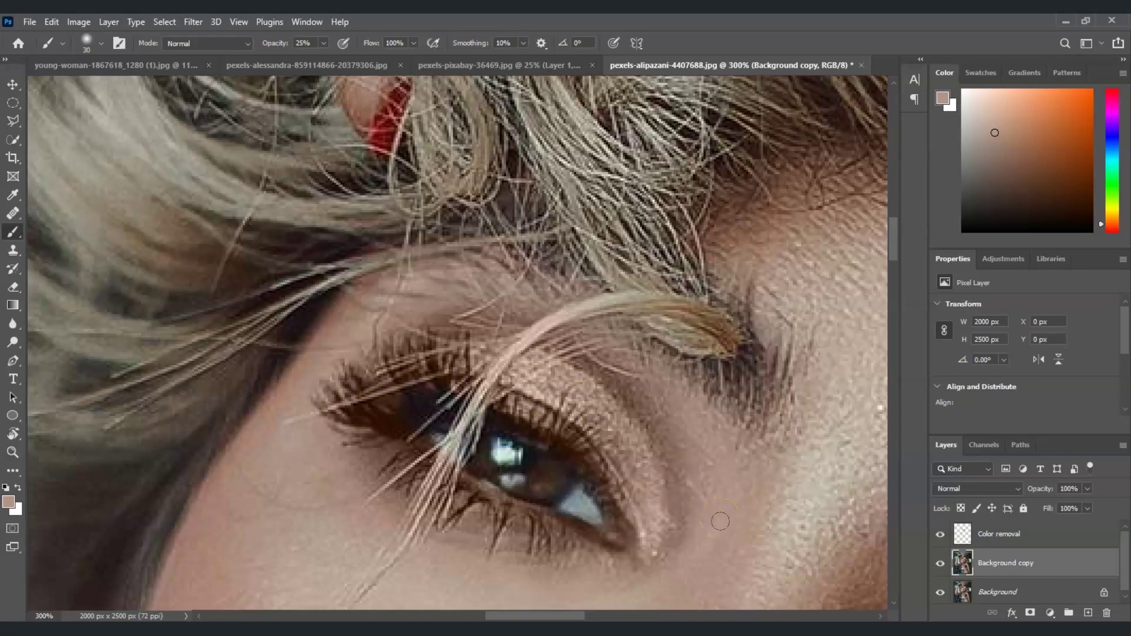
scroll(729, 521, "down", 3)
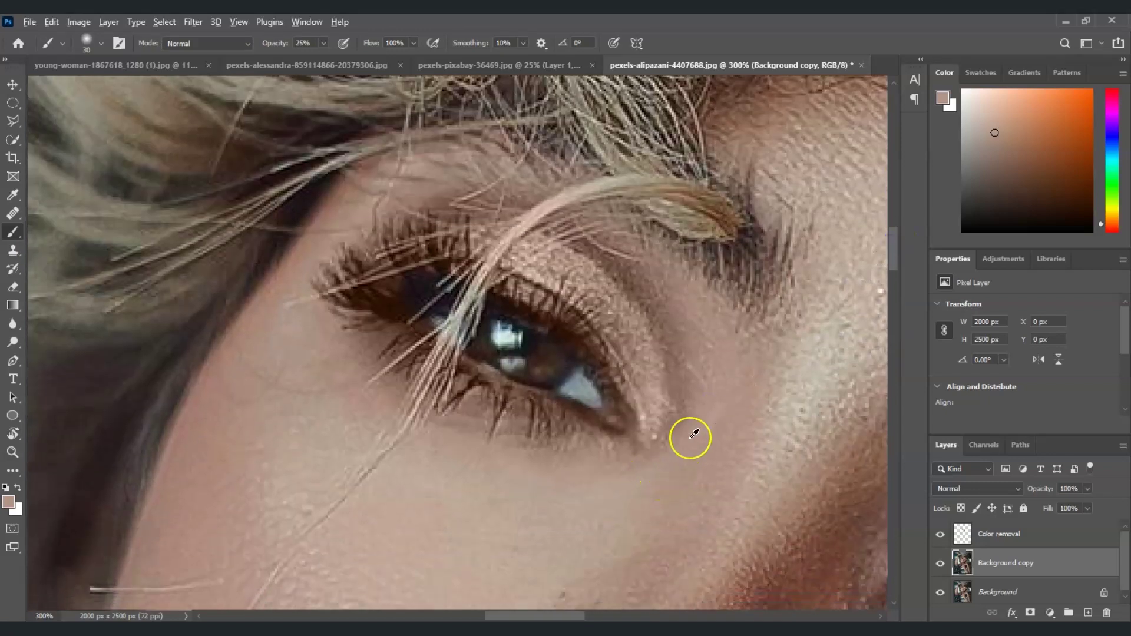
mouse_move(661, 457)
left_mouse_down()
mouse_move(541, 478)
mouse_move(574, 461)
left_mouse_up()
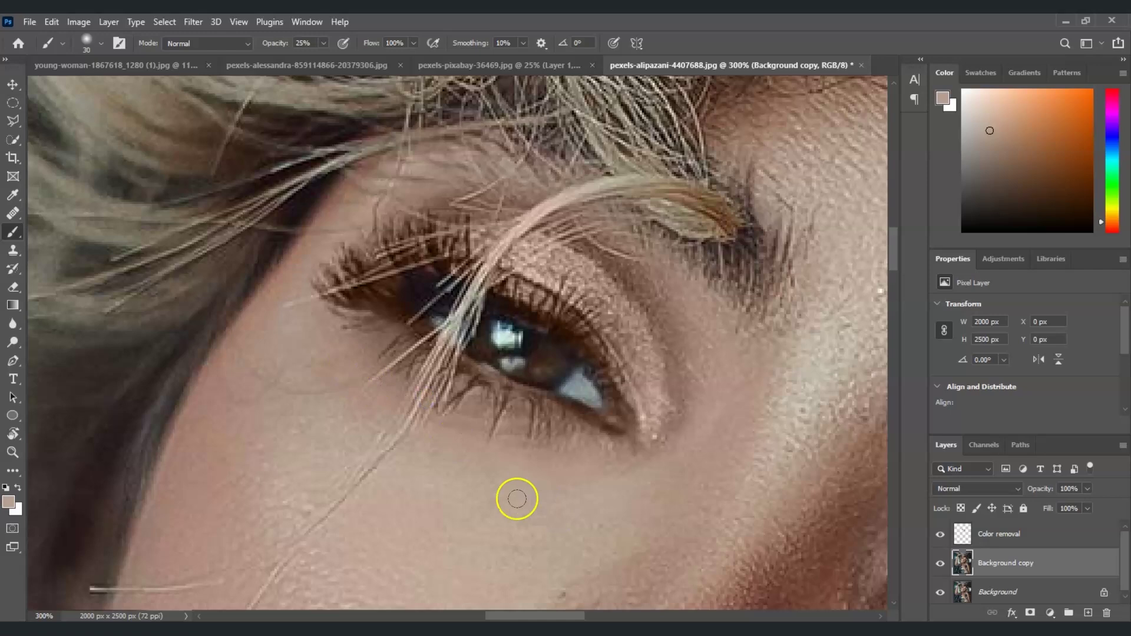
Step: Sample skin beside the eye corner and above the lid to cover the orange tint
left_click(749, 420, "alt")
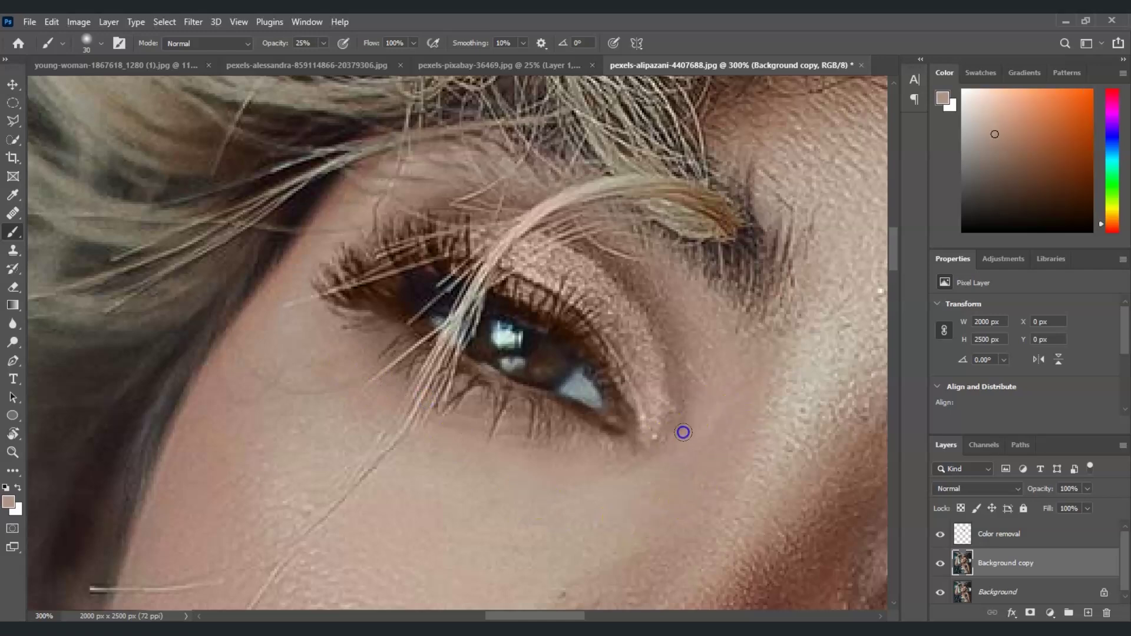
left_click(659, 376, "alt")
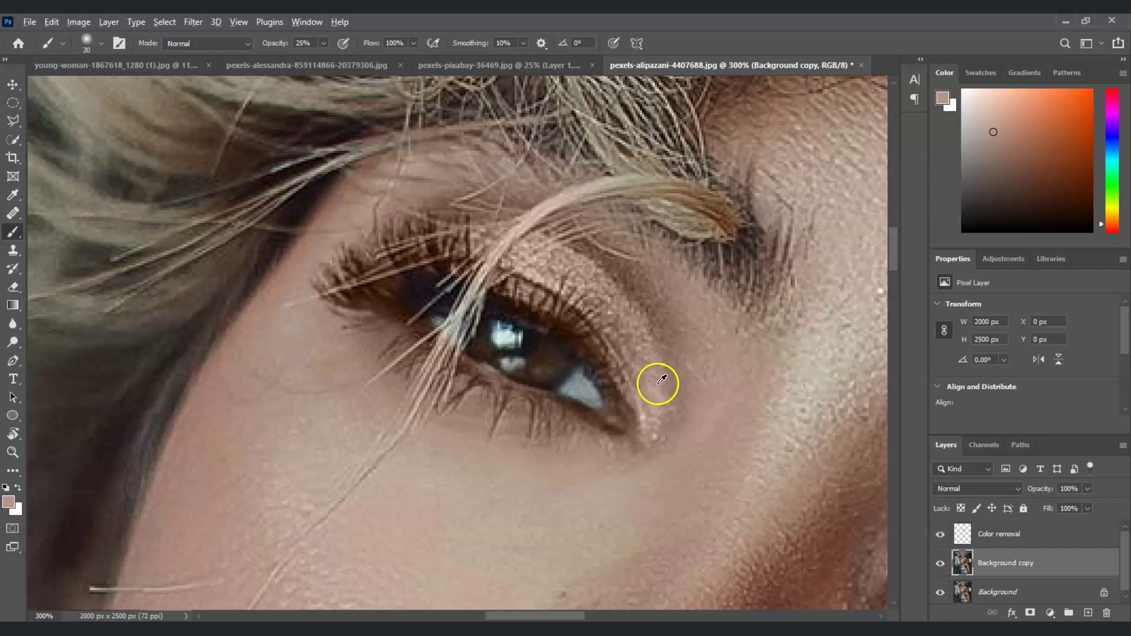
left_click_drag(658, 383, 660, 391)
left_click(667, 415, "alt")
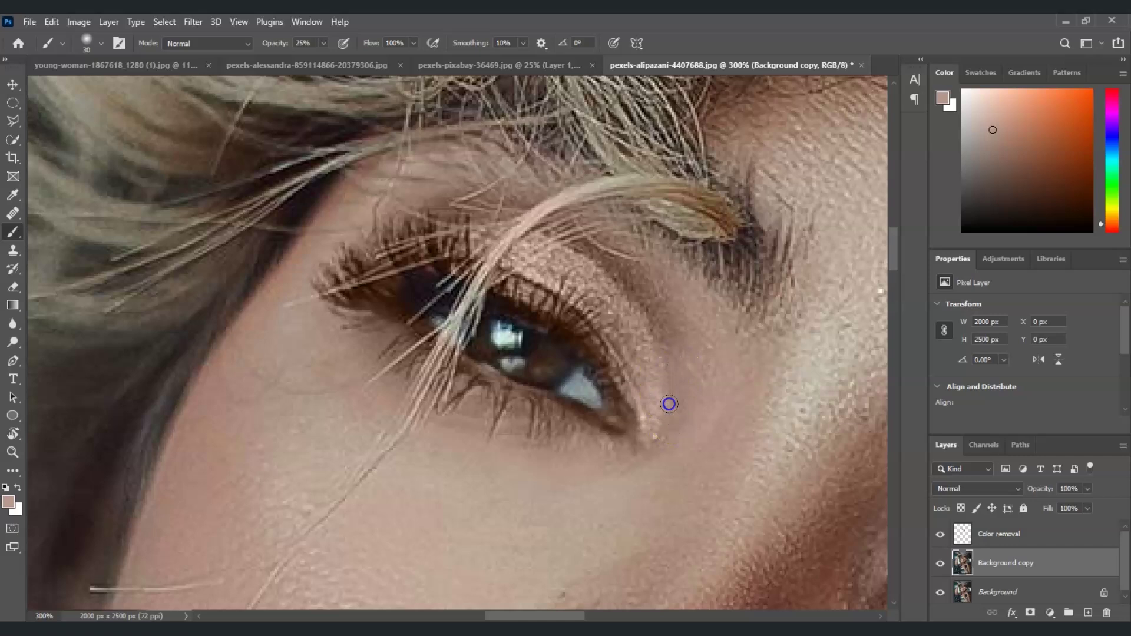
left_click(663, 374, "alt")
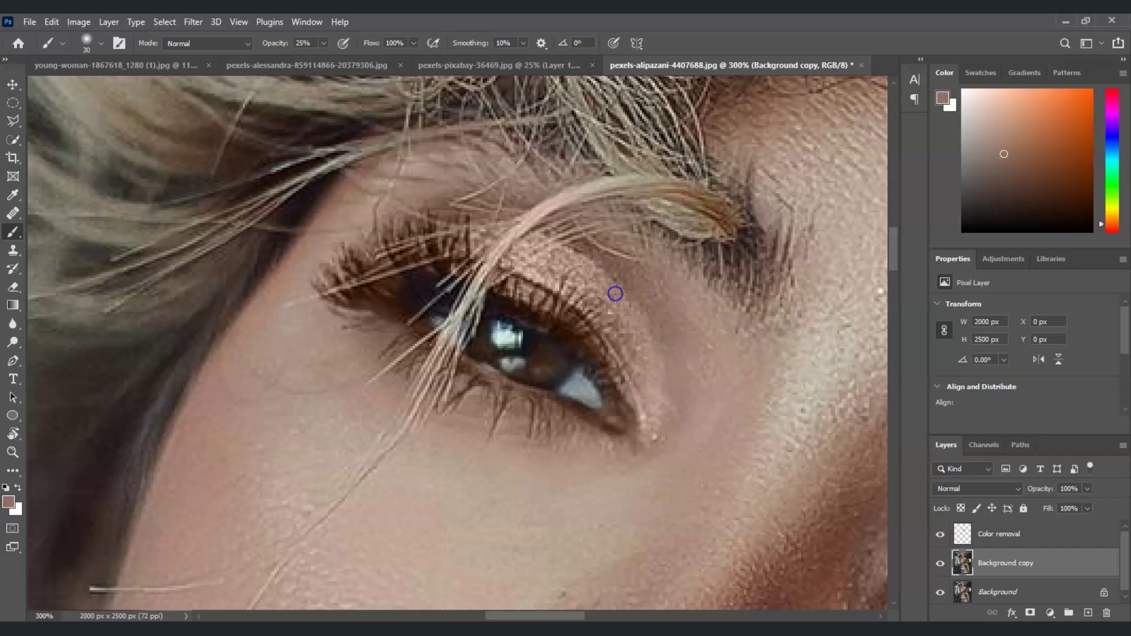
left_click(589, 254, "alt")
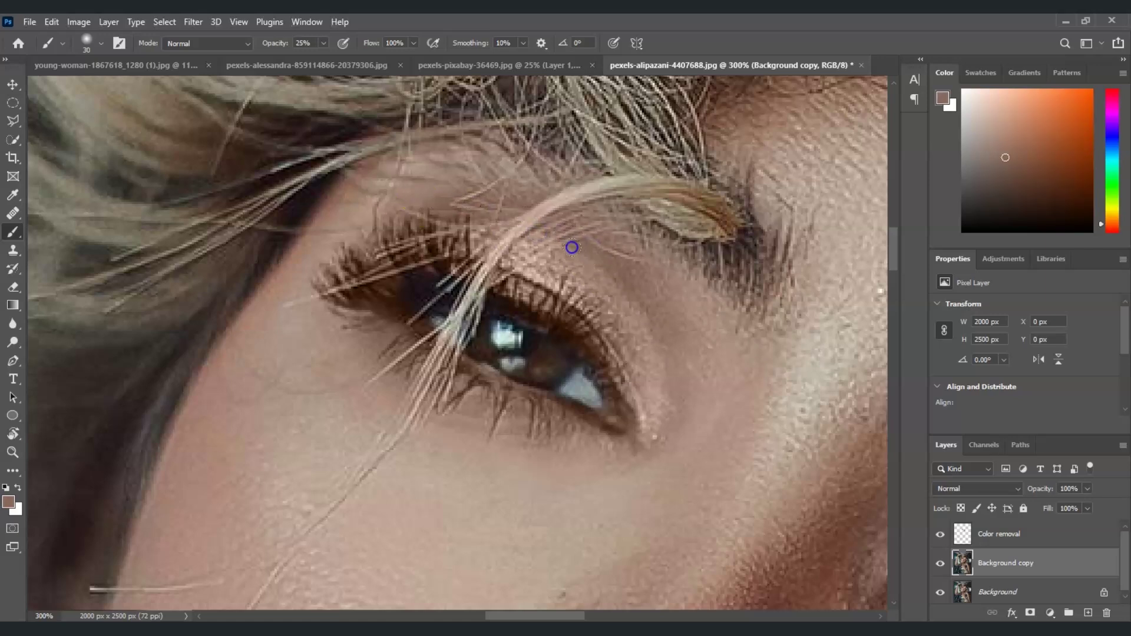
left_click(560, 245, "alt")
left_click(622, 288, "alt")
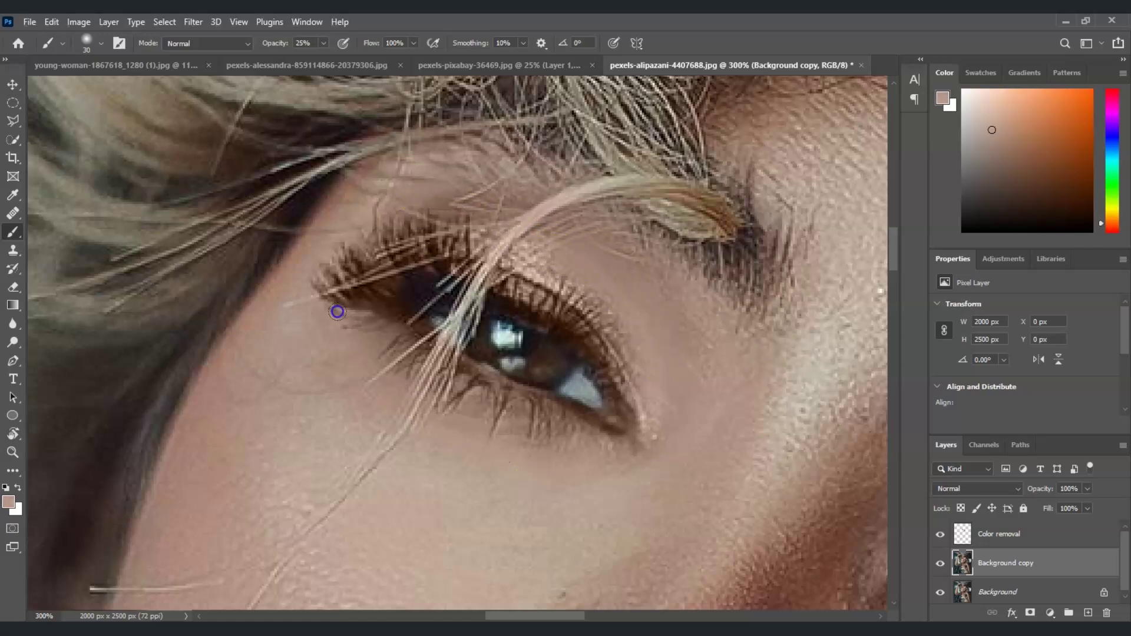
left_click_drag(570, 616, 597, 614)
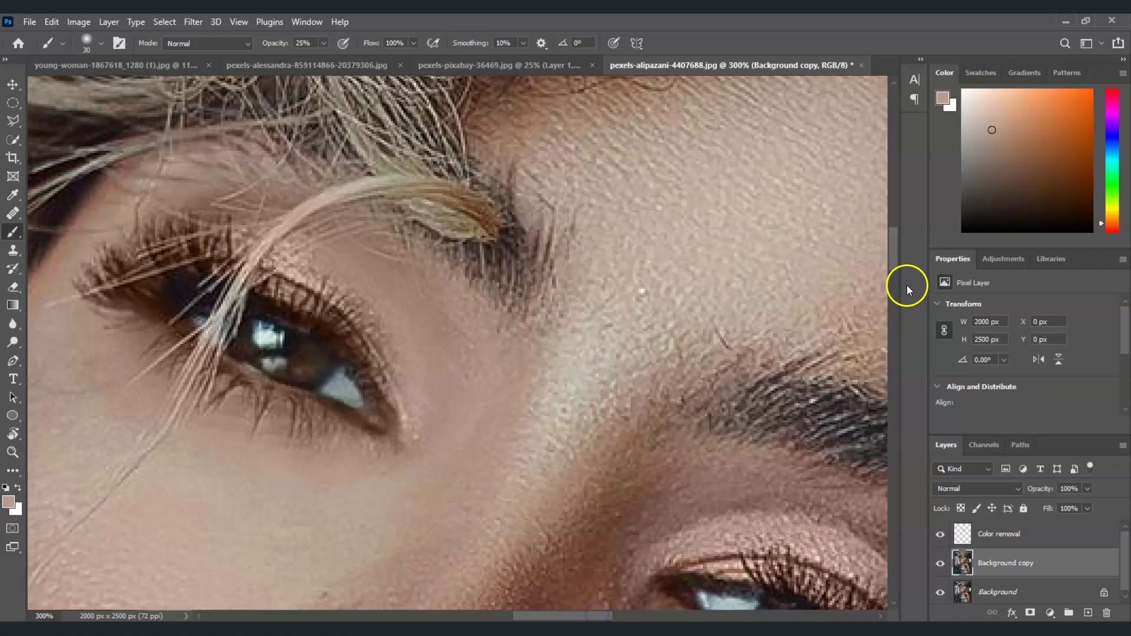
scroll(887, 280, "down", 2)
scroll(888, 285, "down", 3)
scroll(888, 270, "up", 2)
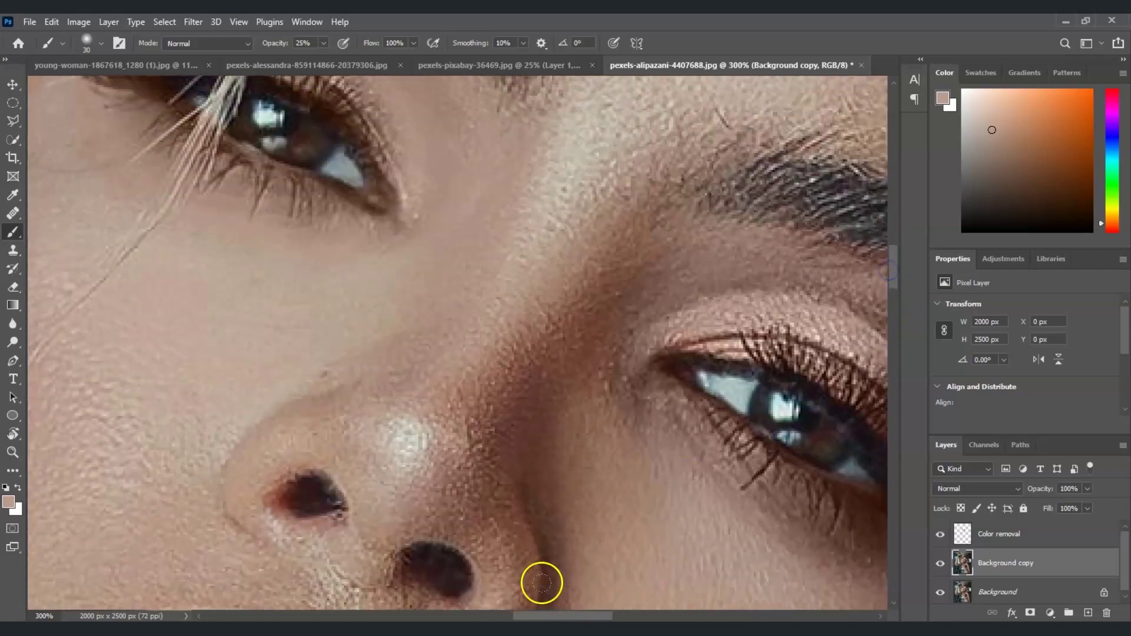
left_click_drag(543, 616, 591, 616)
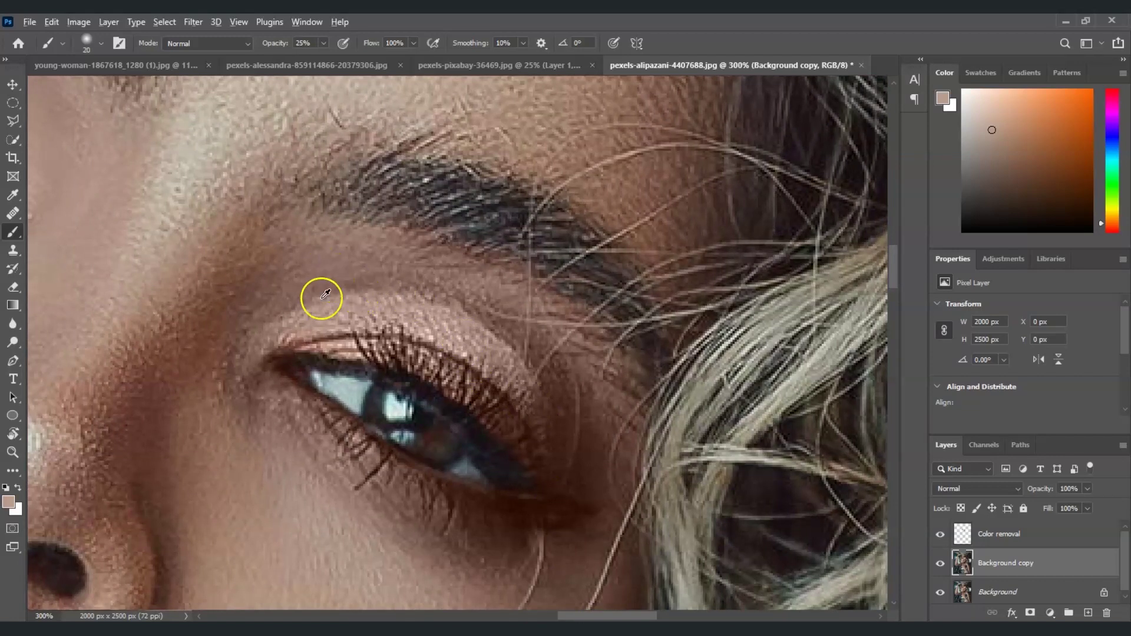
Step: Sample under-eye and cheek skin, then paint over the right eye's outer corner
left_click(241, 463, "alt")
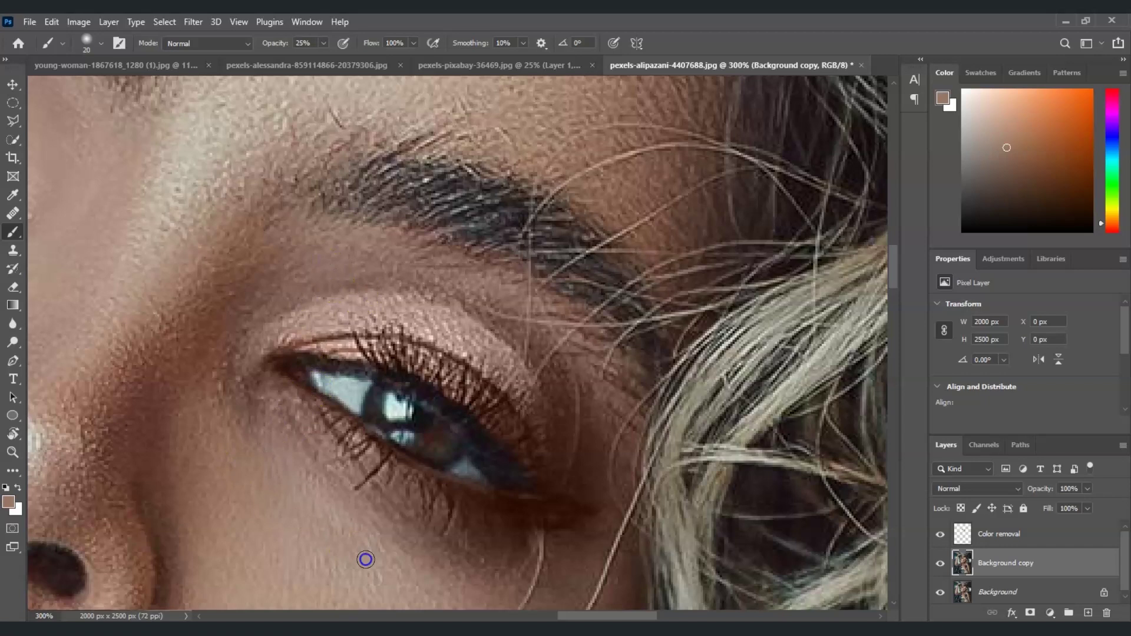
left_click(331, 566, "alt")
left_click(271, 454, "alt")
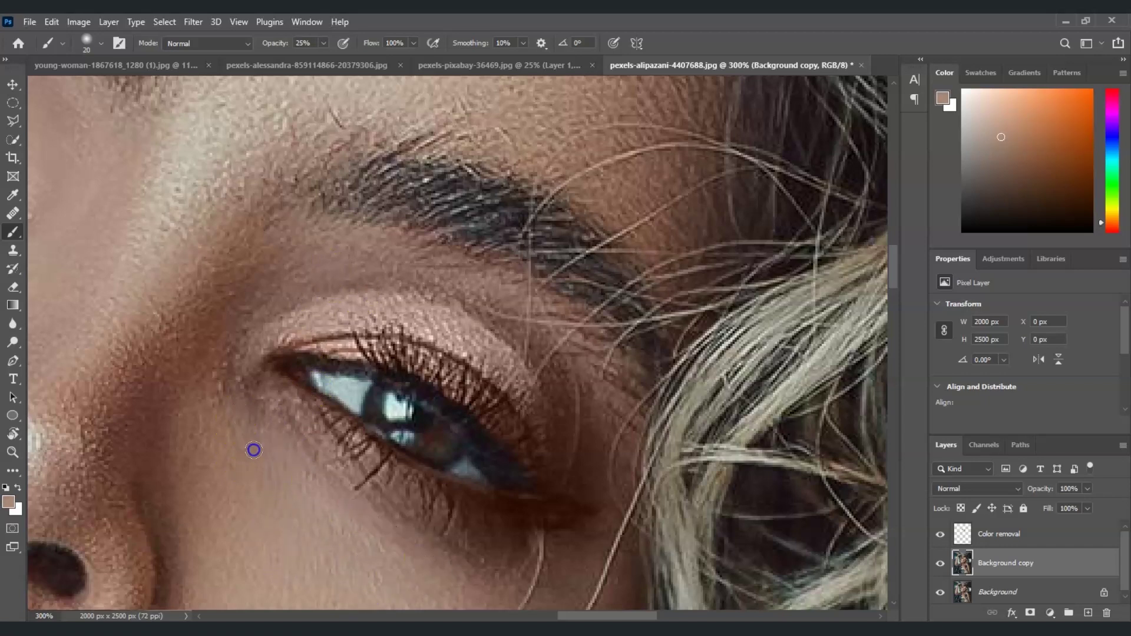
left_click(268, 462, "alt")
left_click(255, 434, "alt")
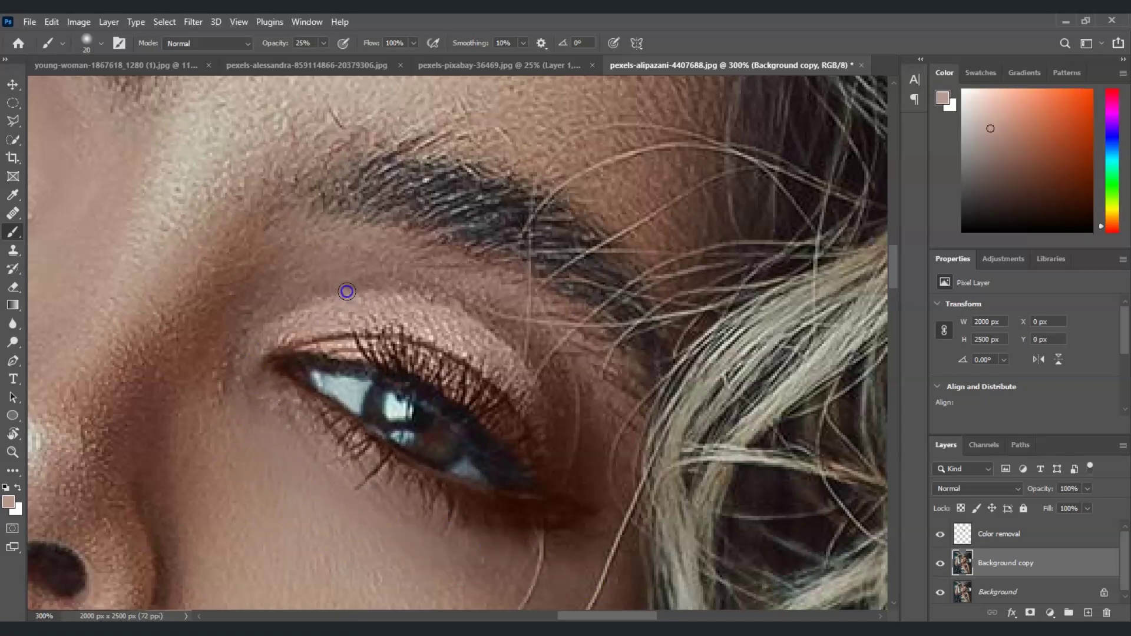
left_click(231, 369, "alt")
left_click(487, 333, "alt")
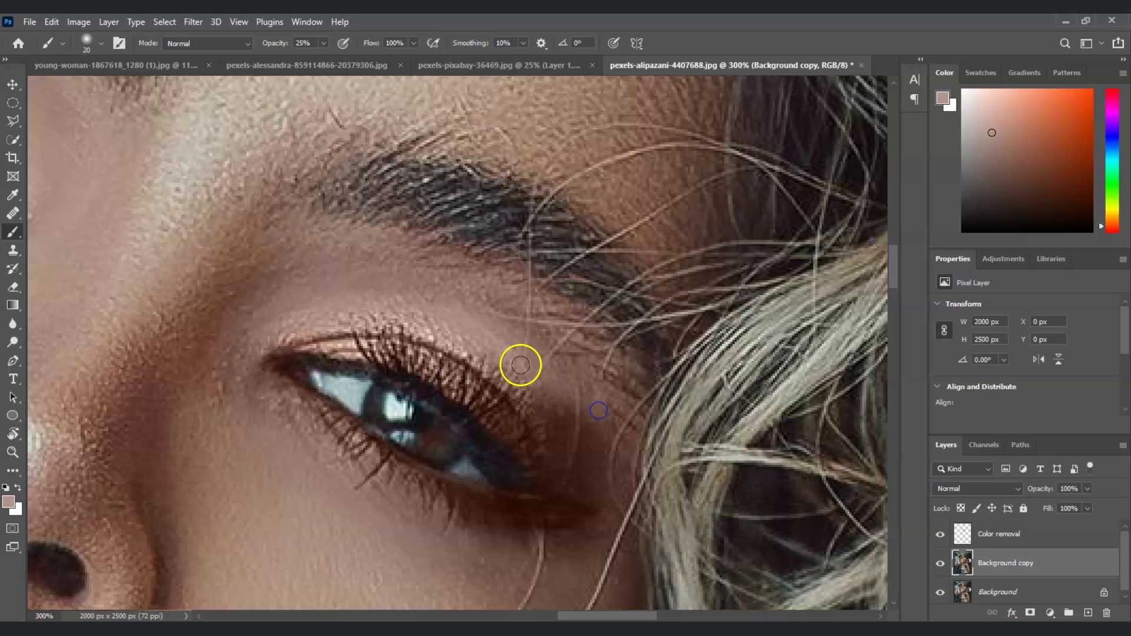
left_click_drag(520, 366, 590, 492)
Step: Sample brow skin tones to even the skin above the lid
left_click(371, 407, "alt")
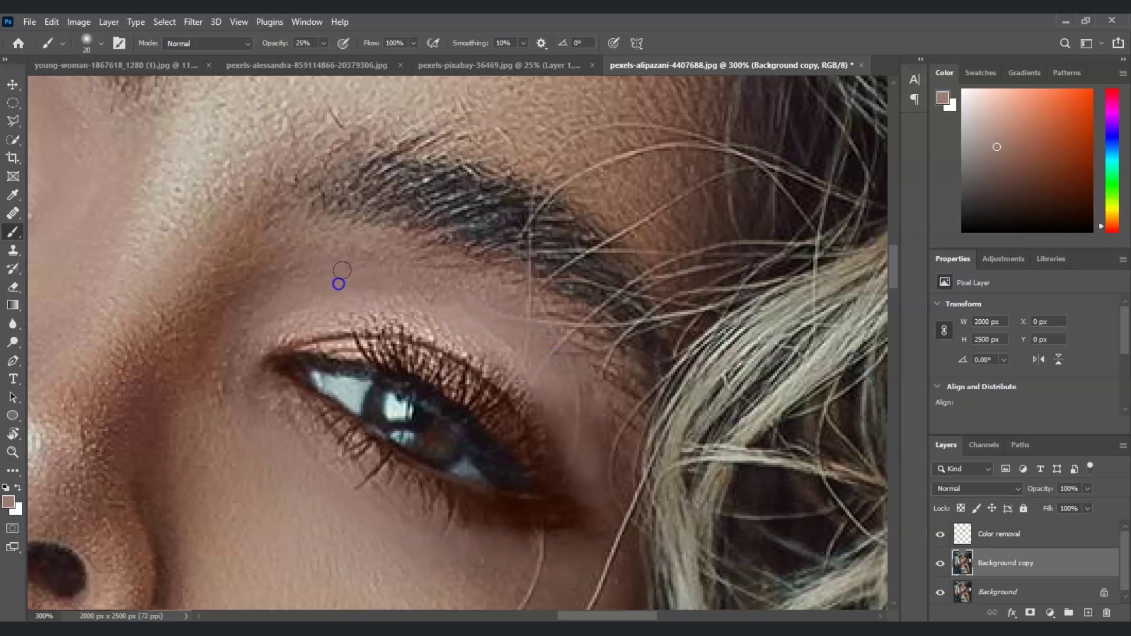
left_click(344, 246, "alt")
left_click(265, 249, "alt")
left_click(265, 261, "alt")
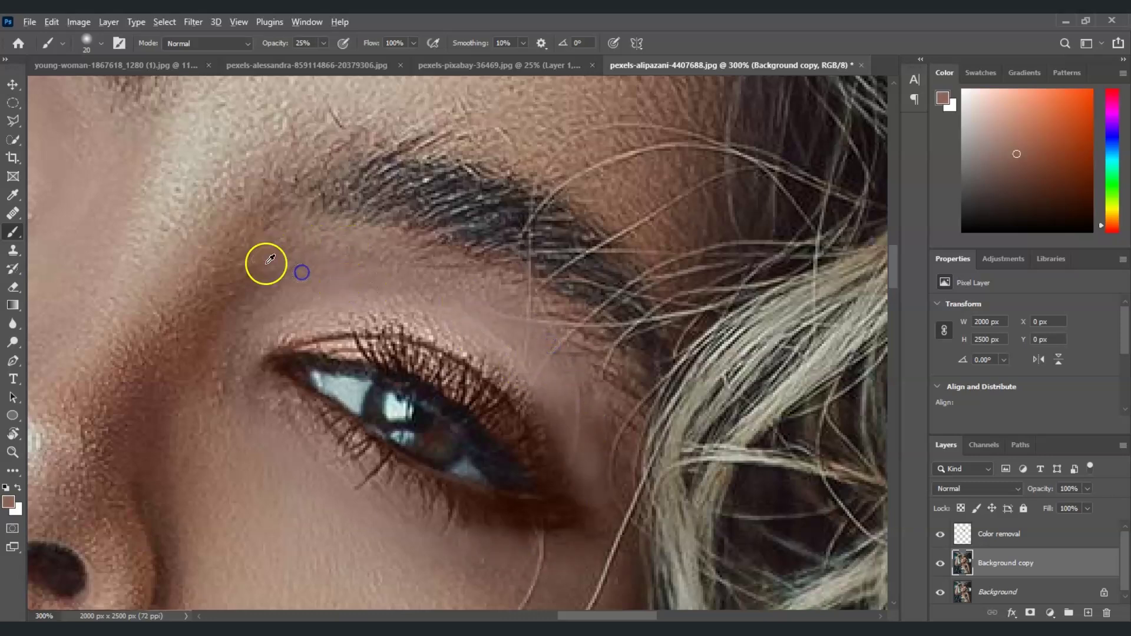
left_click(265, 280, "alt")
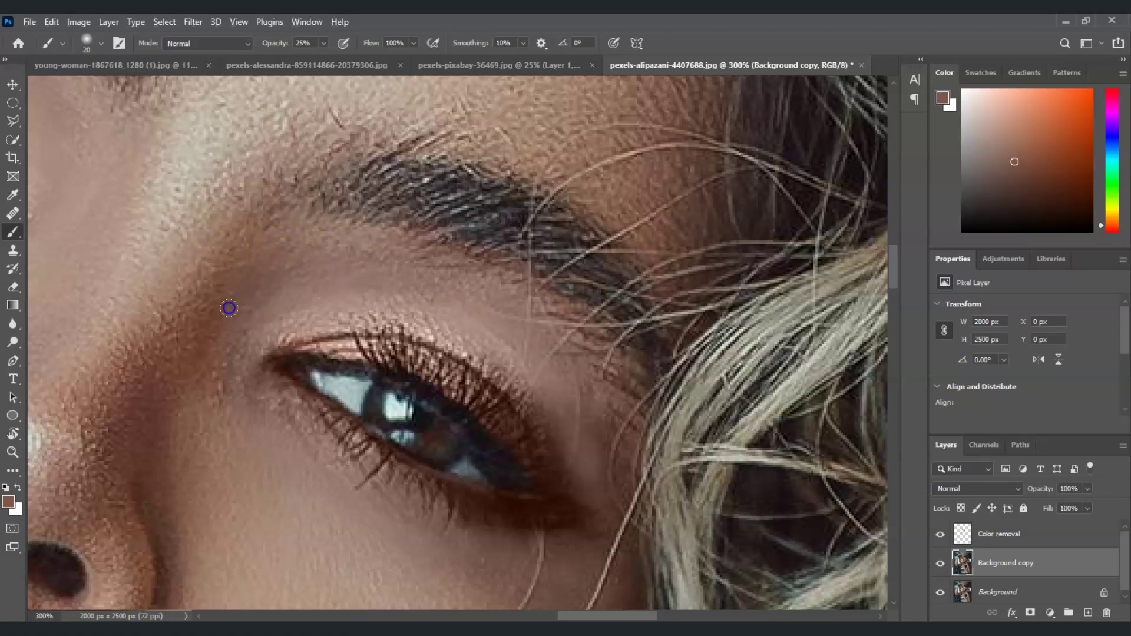
left_click(13, 452)
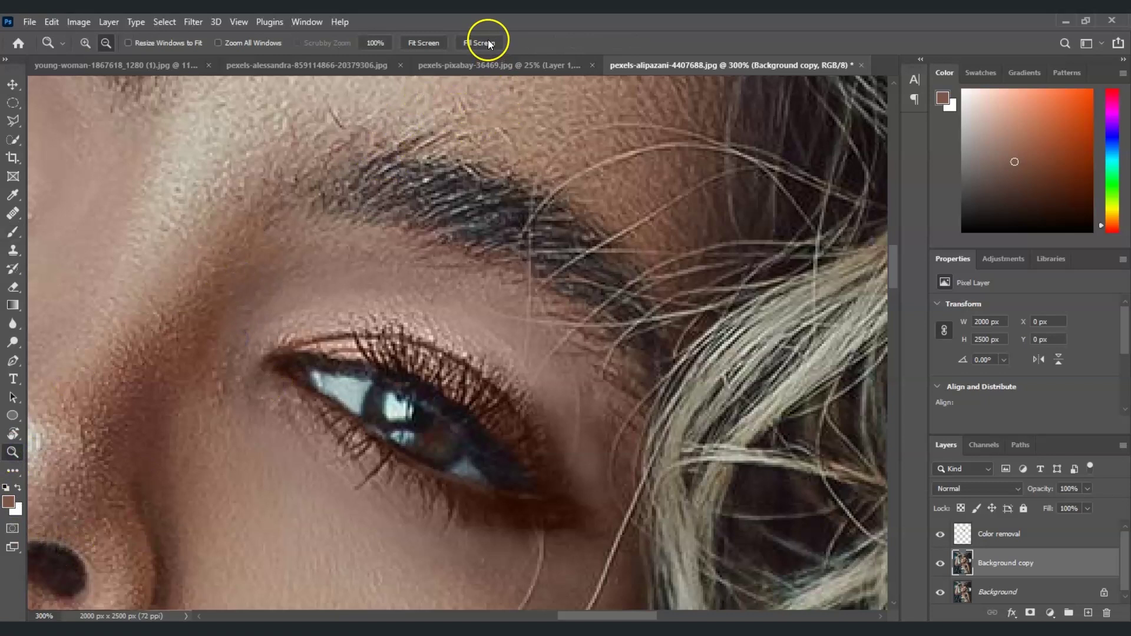
Step: Fit the whole portrait on screen and toggle Background copy off and on to compare
left_click(467, 42)
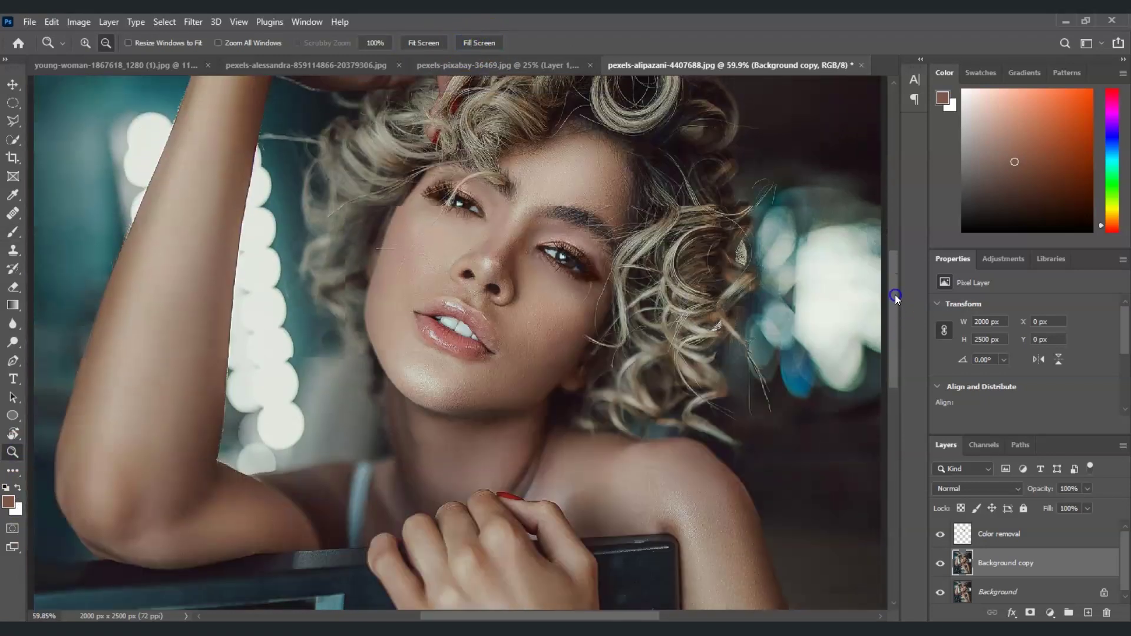
left_click_drag(895, 317, 895, 290)
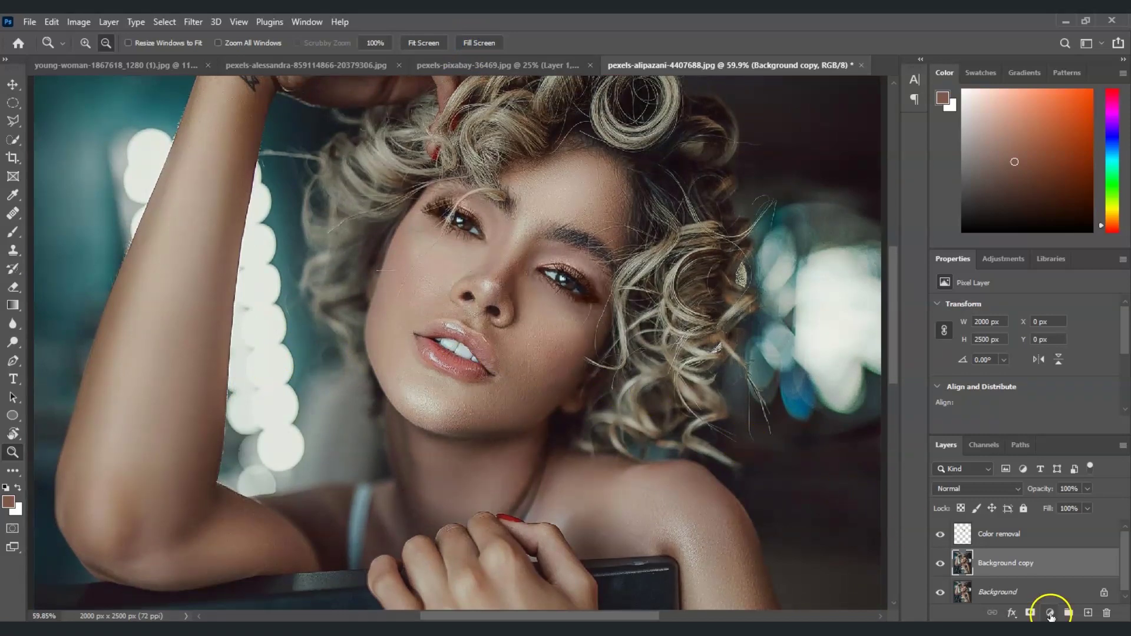
left_click(1043, 594)
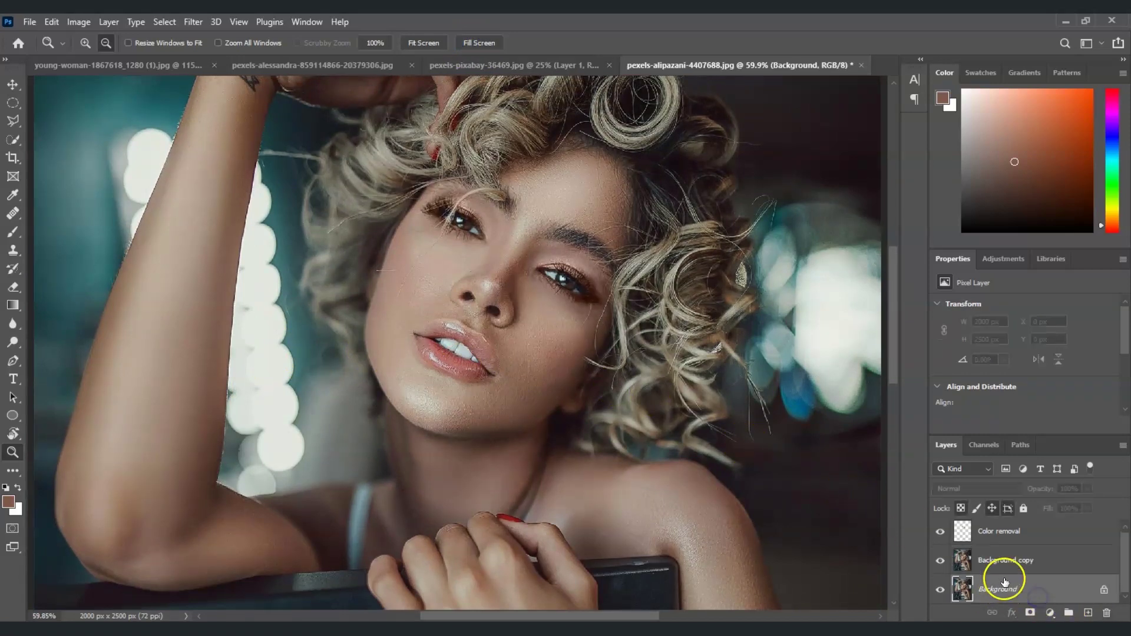
left_click(938, 558)
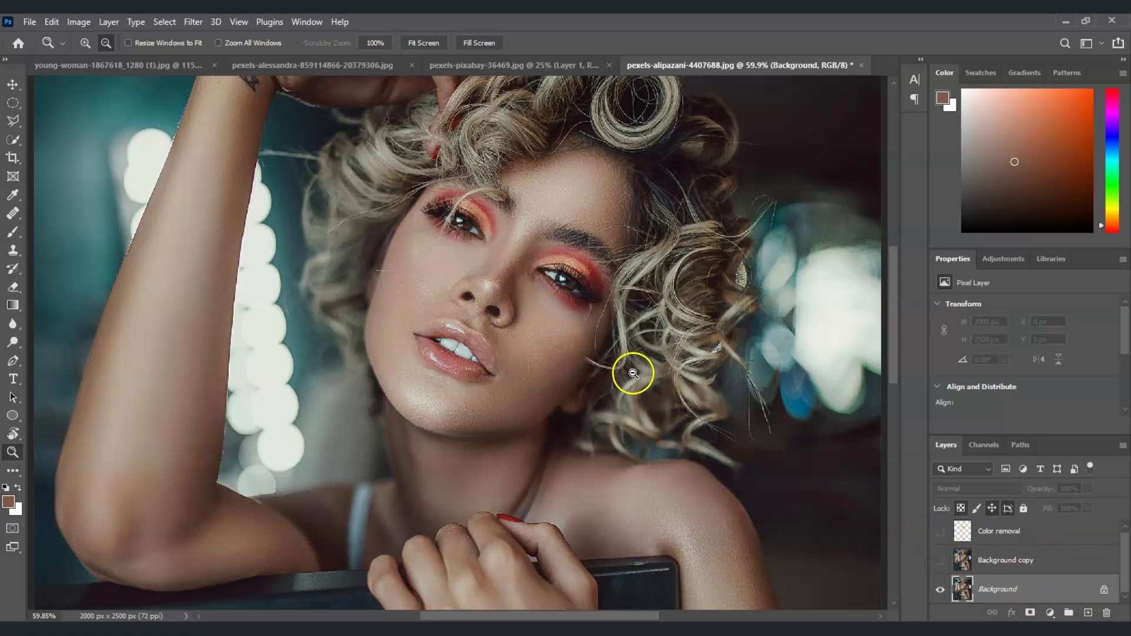
left_click(940, 561)
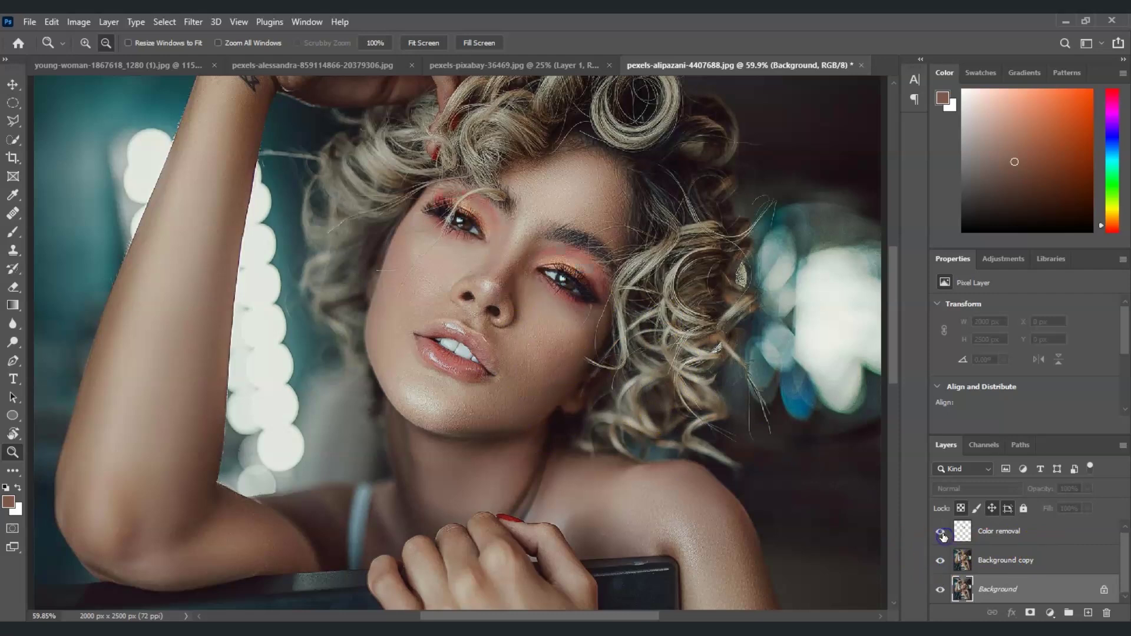